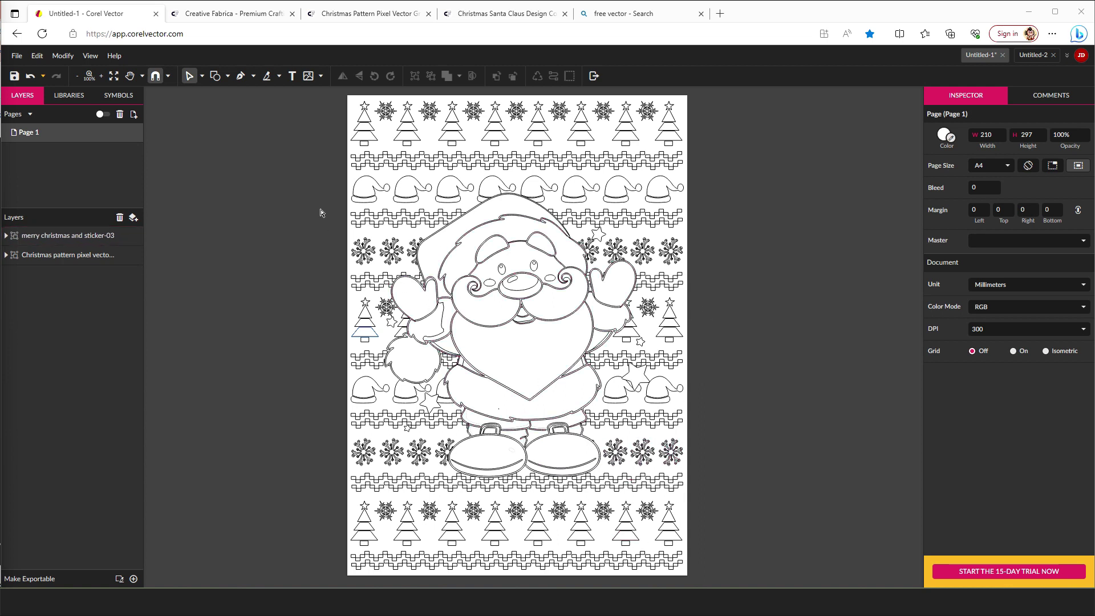
# Switch to the Creative Fabrica website and highlight the site name on its home page
pyautogui.click(261, 13)
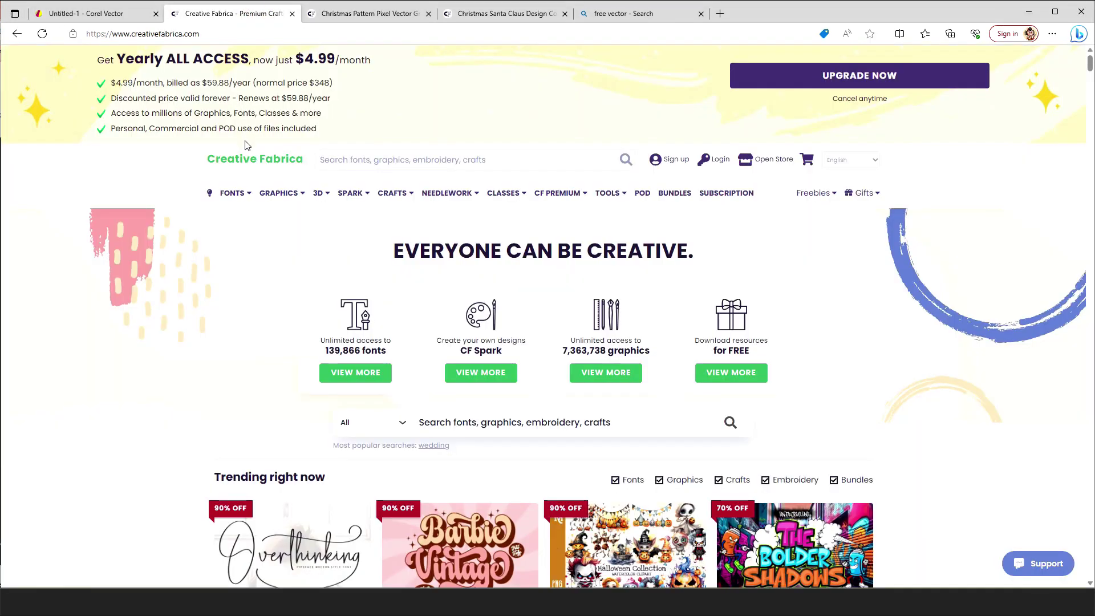
pyautogui.moveTo(203, 158); pyautogui.dragTo(304, 160)
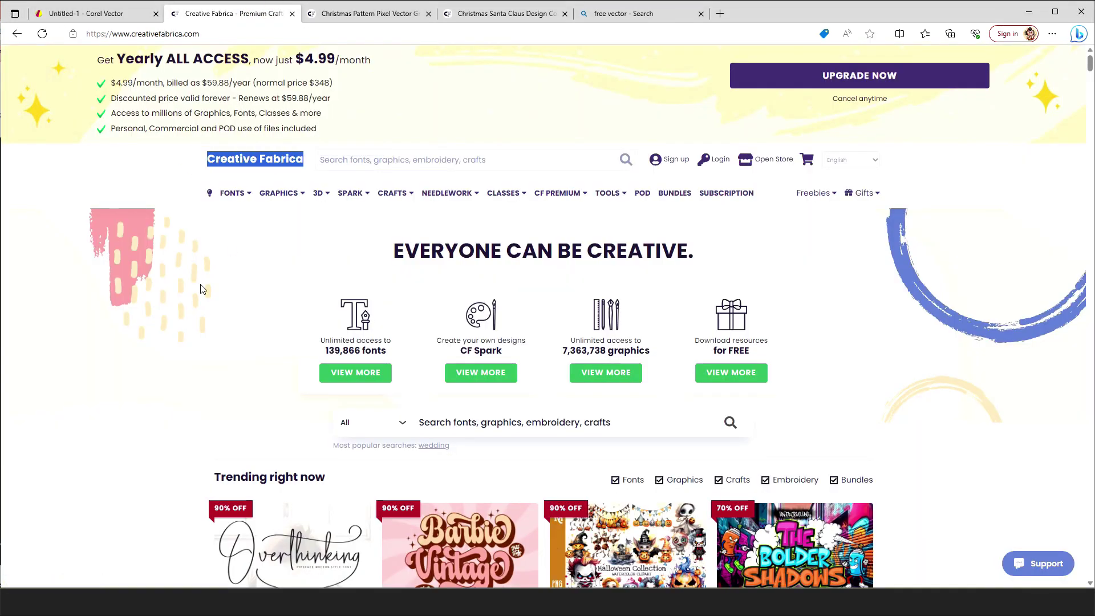
pyautogui.click(184, 308)
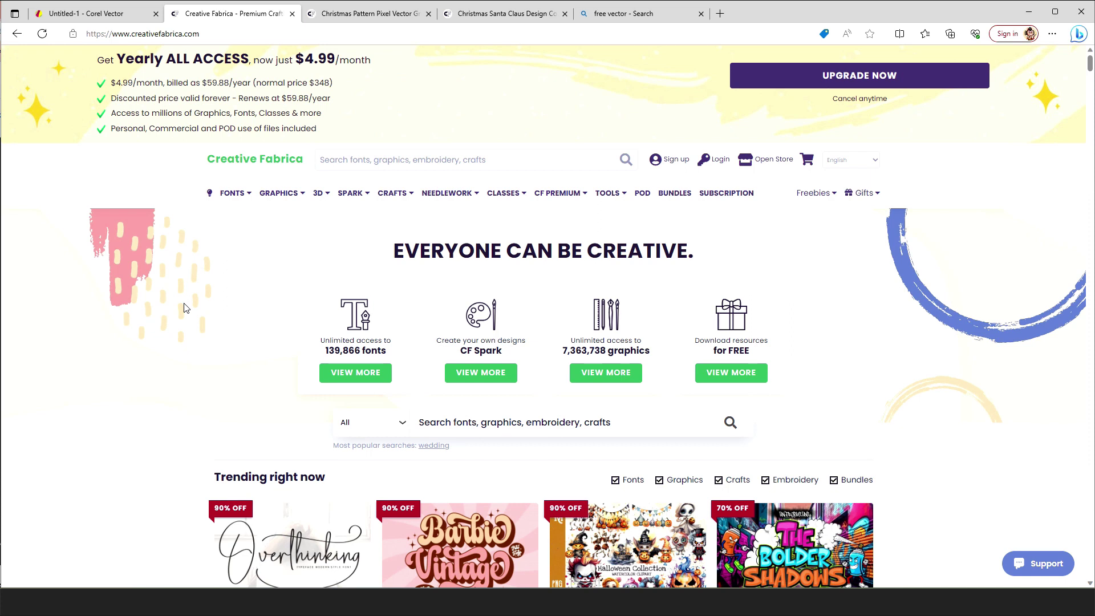
# Look through the Bing search results for "free vector" down to the related searches
pyautogui.click(621, 13)
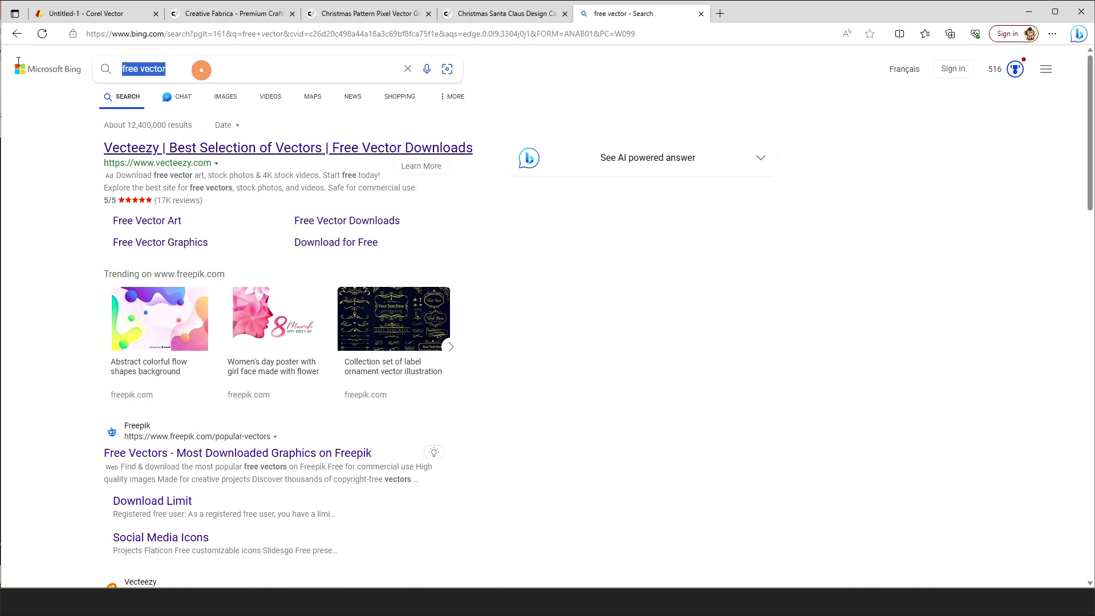
pyautogui.scroll(-5, 609, 377)
pyautogui.scroll(-5, 608, 376)
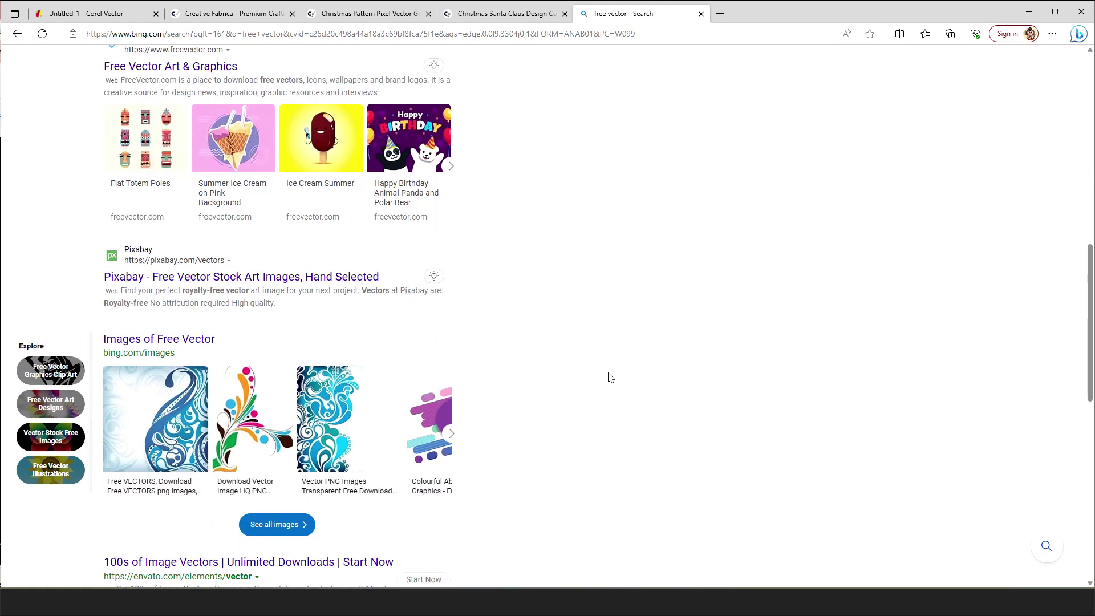
pyautogui.scroll(-6, 609, 377)
pyautogui.scroll(-3, 609, 377)
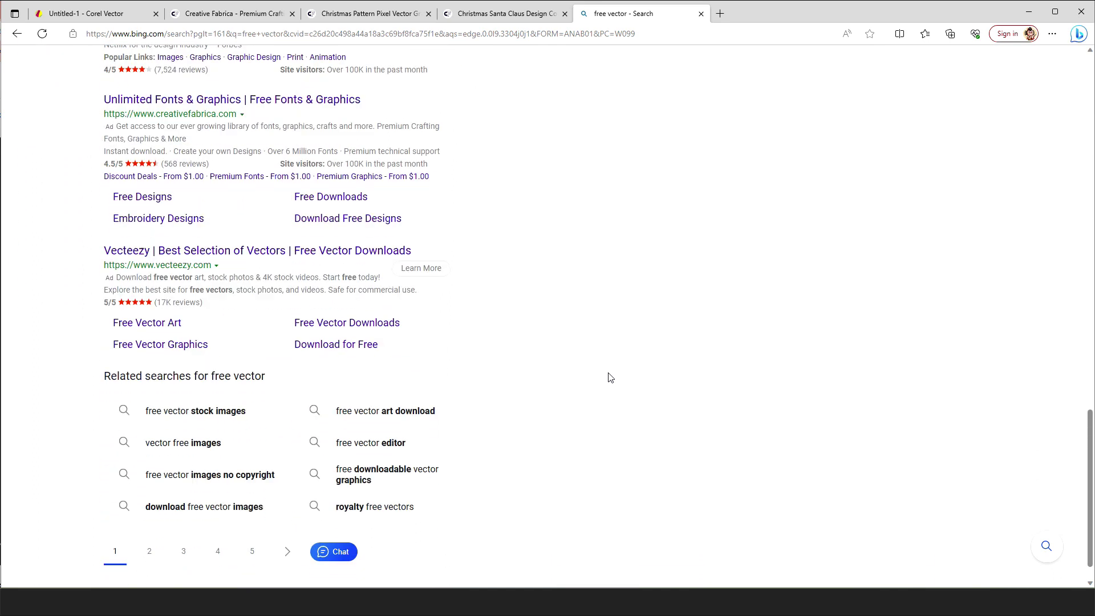
# Return to the Creative Fabrica home page and browse its trending products
pyautogui.click(268, 13)
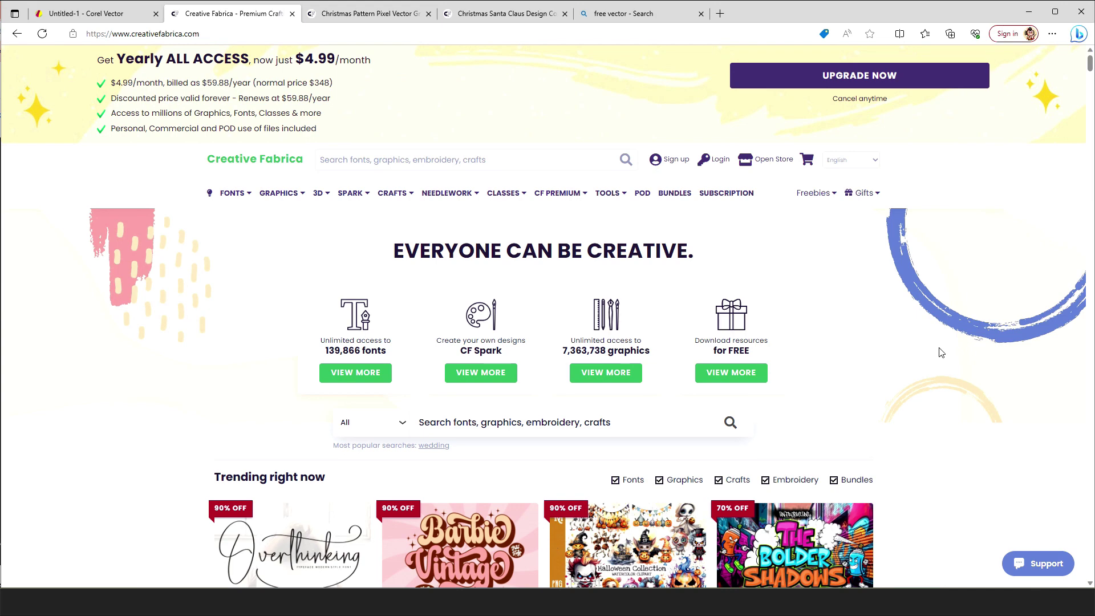
pyautogui.scroll(-10, 941, 352)
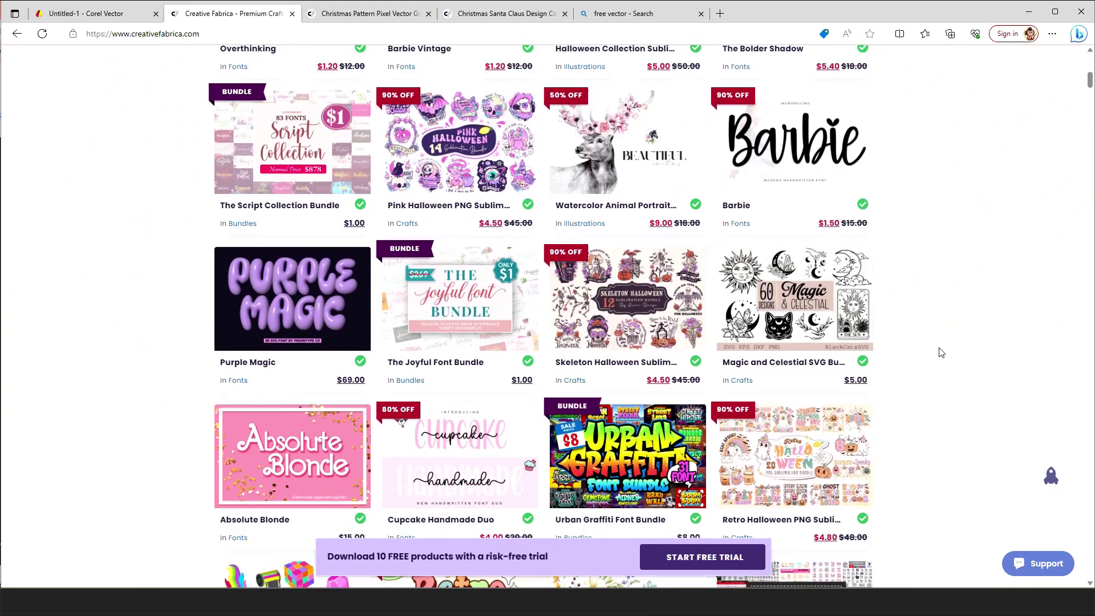
pyautogui.scroll(-8, 941, 353)
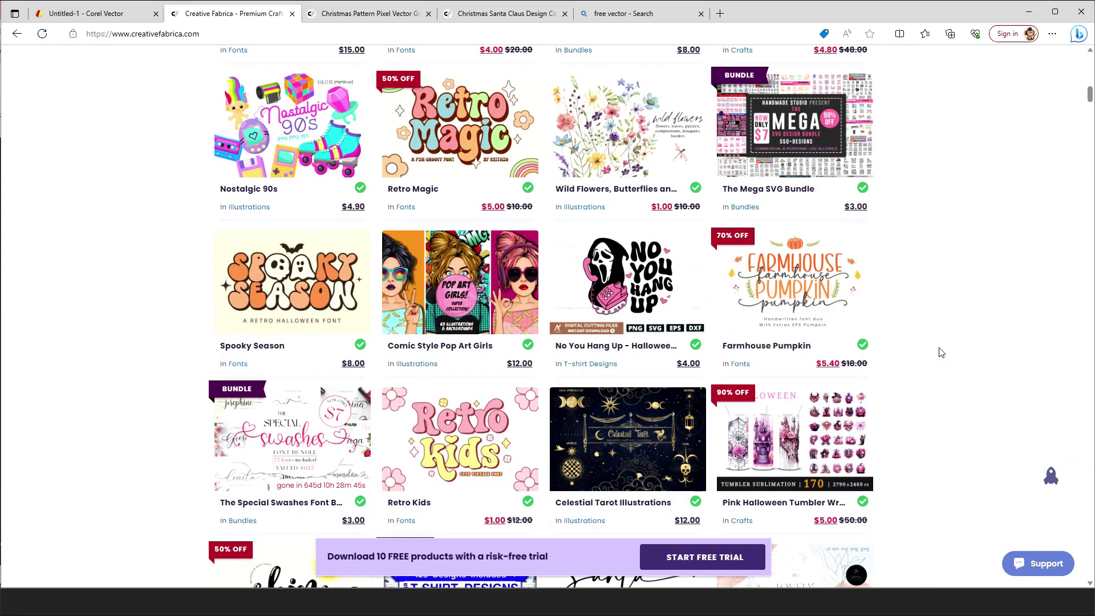
pyautogui.scroll(11, 941, 353)
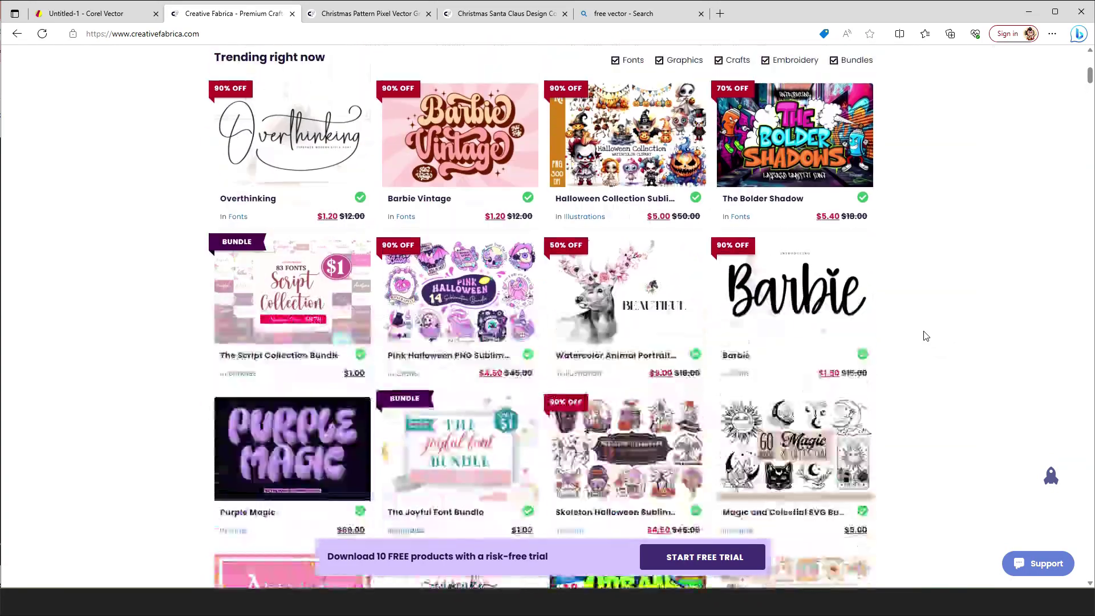
pyautogui.scroll(8, 924, 336)
# Open the Creative Fabrica subscription page separately and review the available plans and what each includes
pyautogui.middleClick(733, 201)
pyautogui.click(353, 13)
pyautogui.scroll(-3, 436, 164)
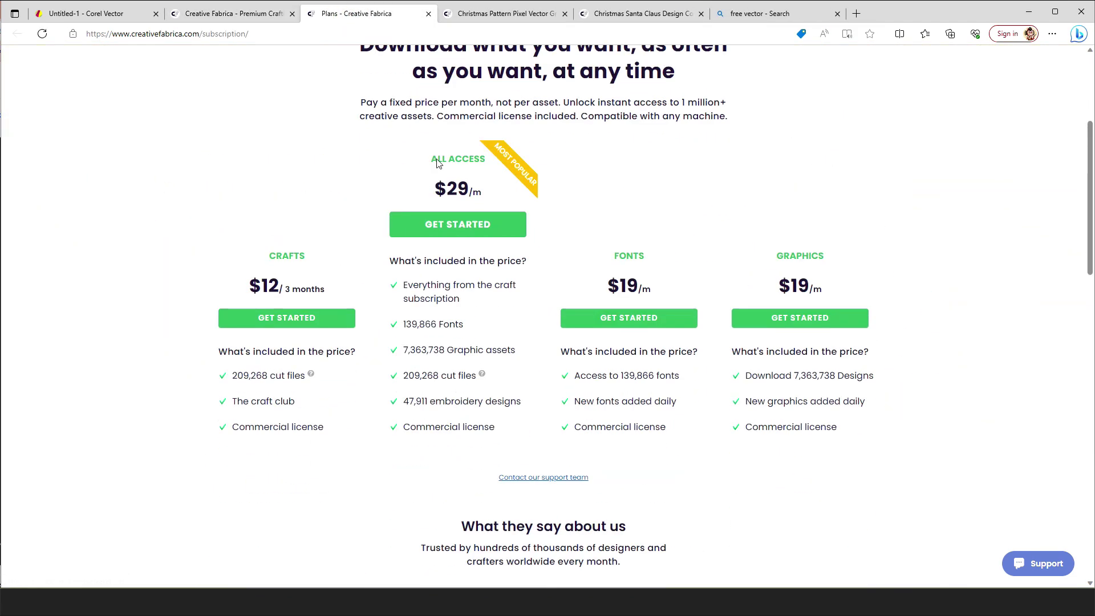
pyautogui.scroll(-2, 437, 163)
pyautogui.scroll(6, 446, 185)
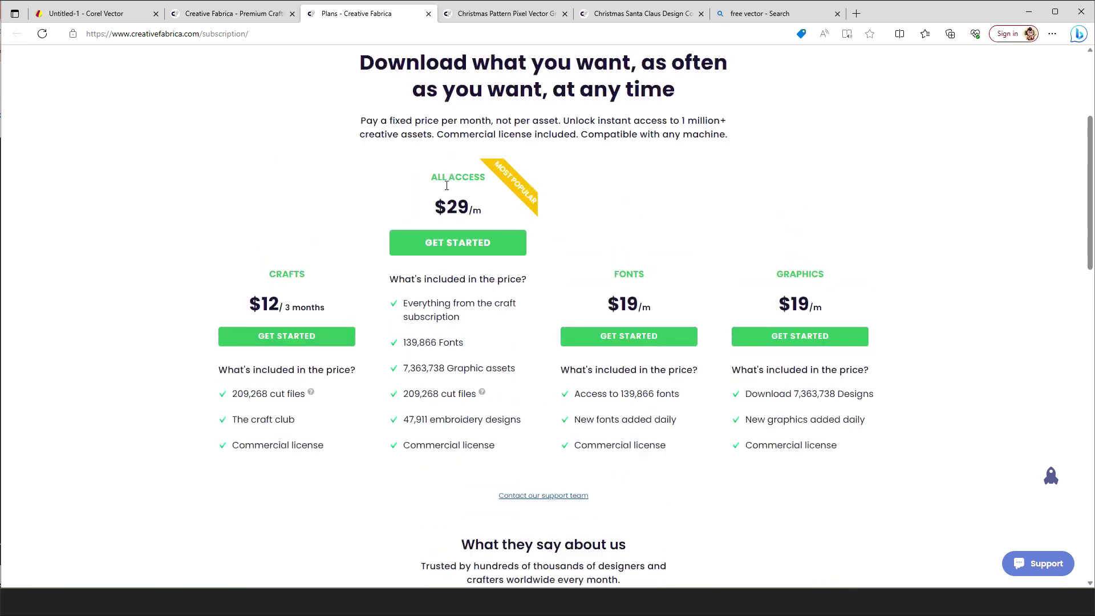
# Search Creative Fabrica for "christmas pattern" from its home page
pyautogui.click(223, 12)
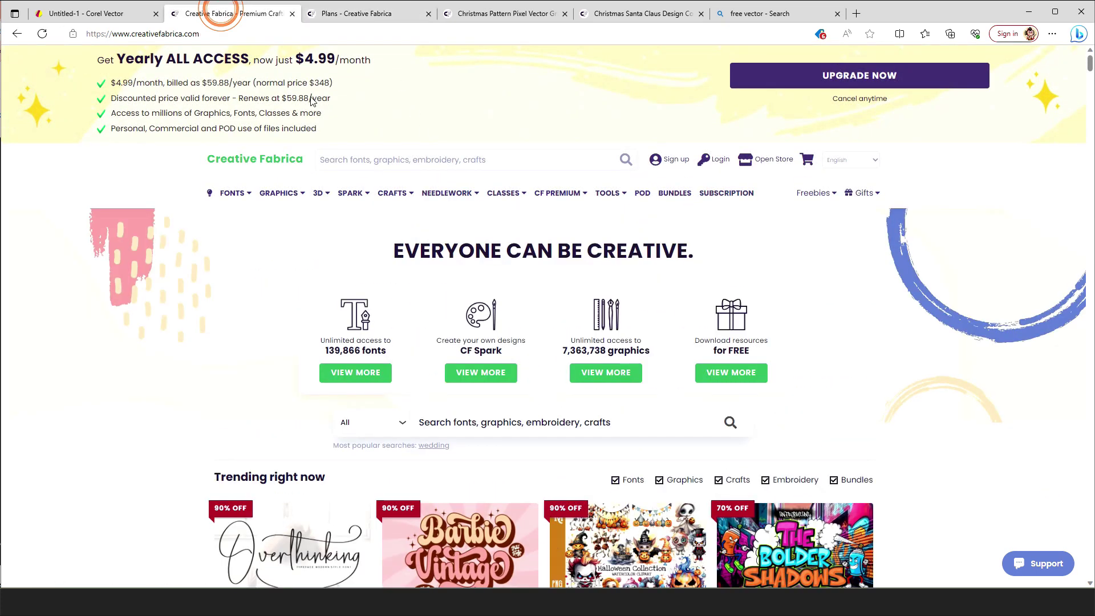
pyautogui.click(572, 81)
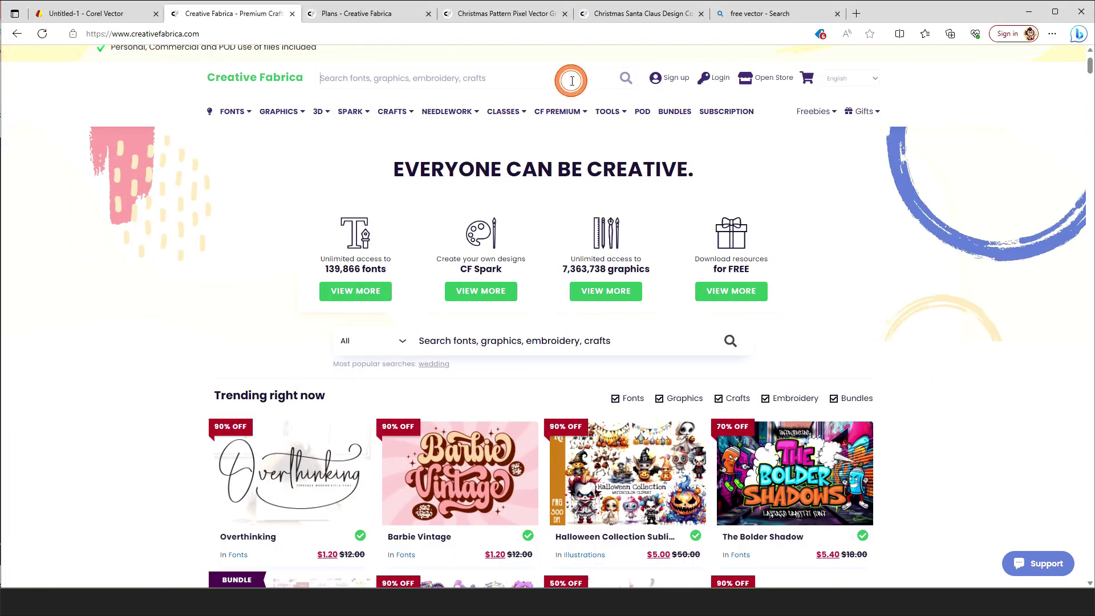
pyautogui.write('christ')
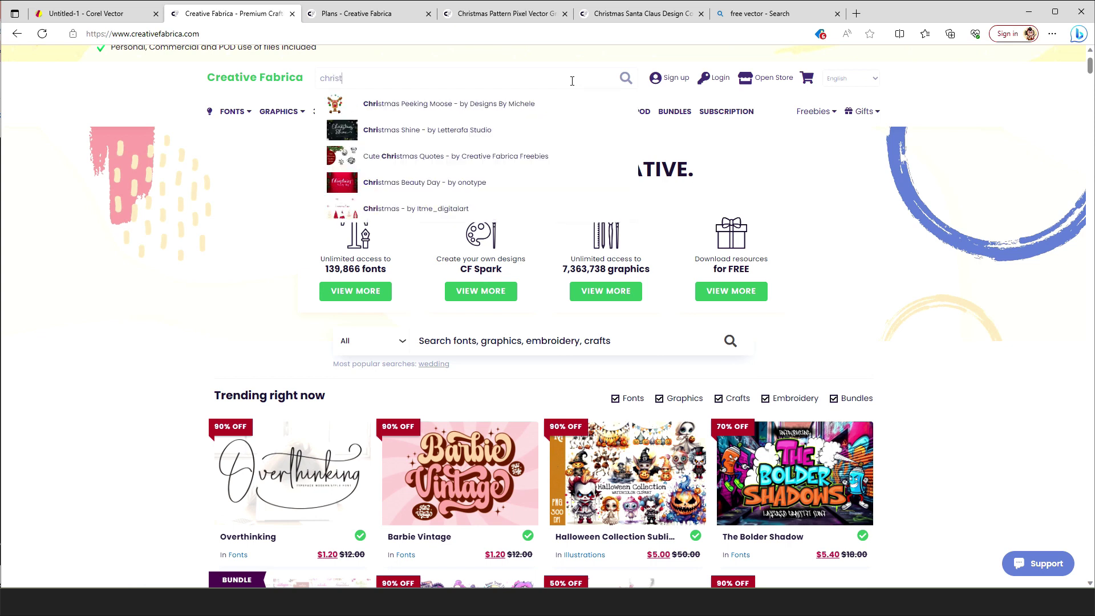
pyautogui.write('mas pattern')
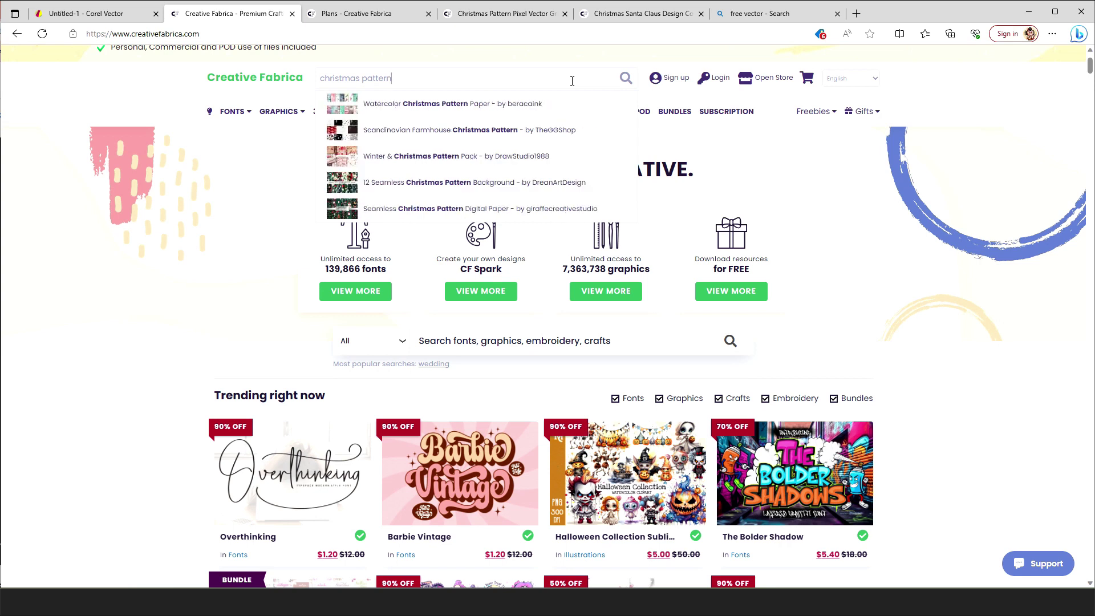
pyautogui.press('Return')
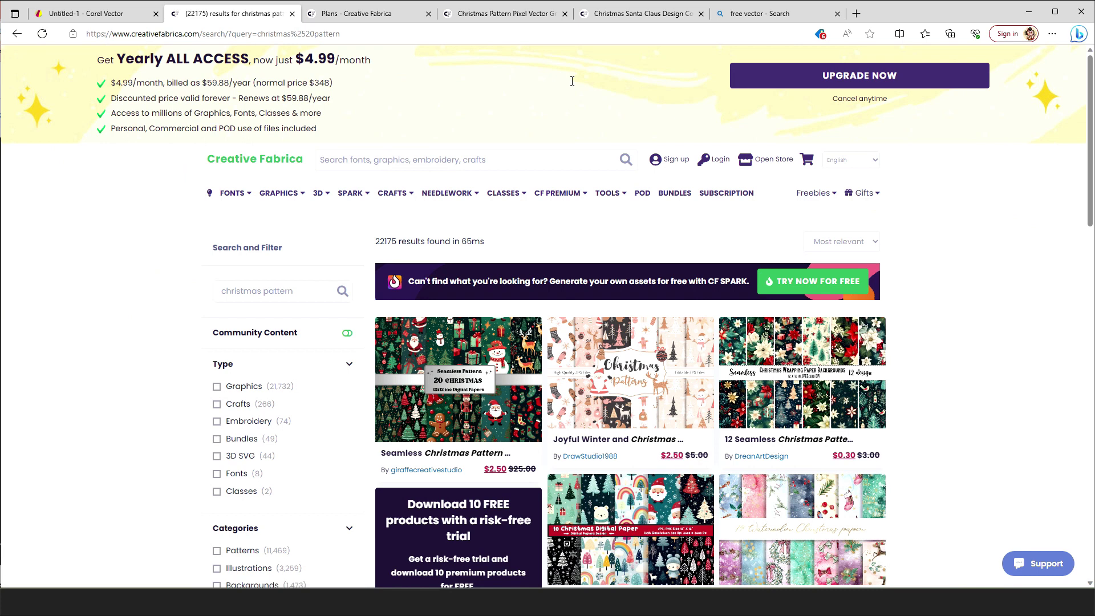
# Filter the christmas pattern results to Graphics in the Freebies category and view the Christmas Pattern Pixel Vector product page
pyautogui.tripleClick(306, 290)
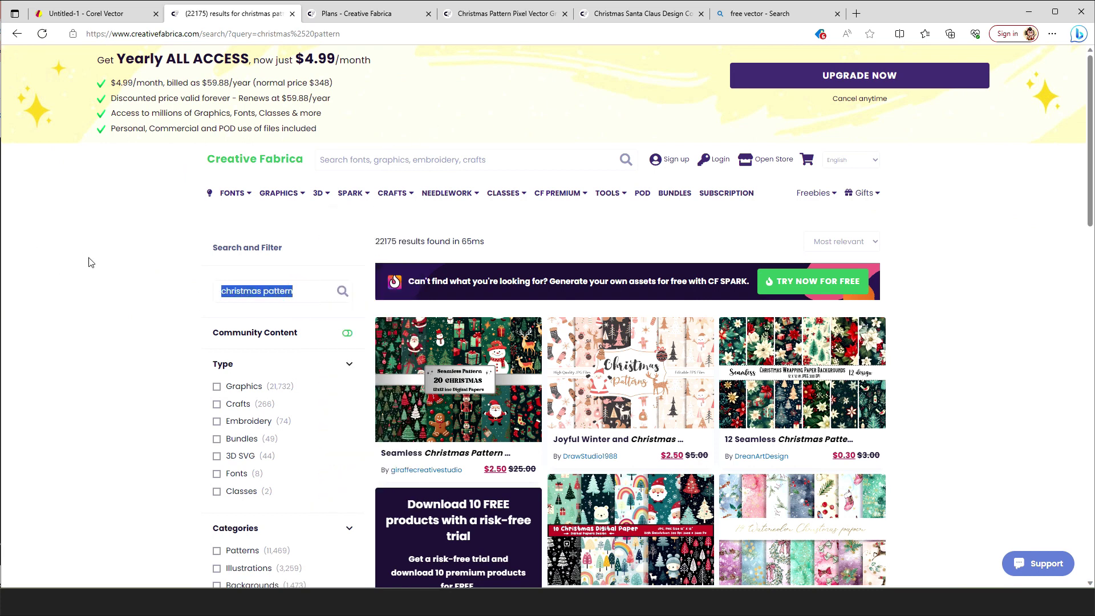
pyautogui.click(236, 388)
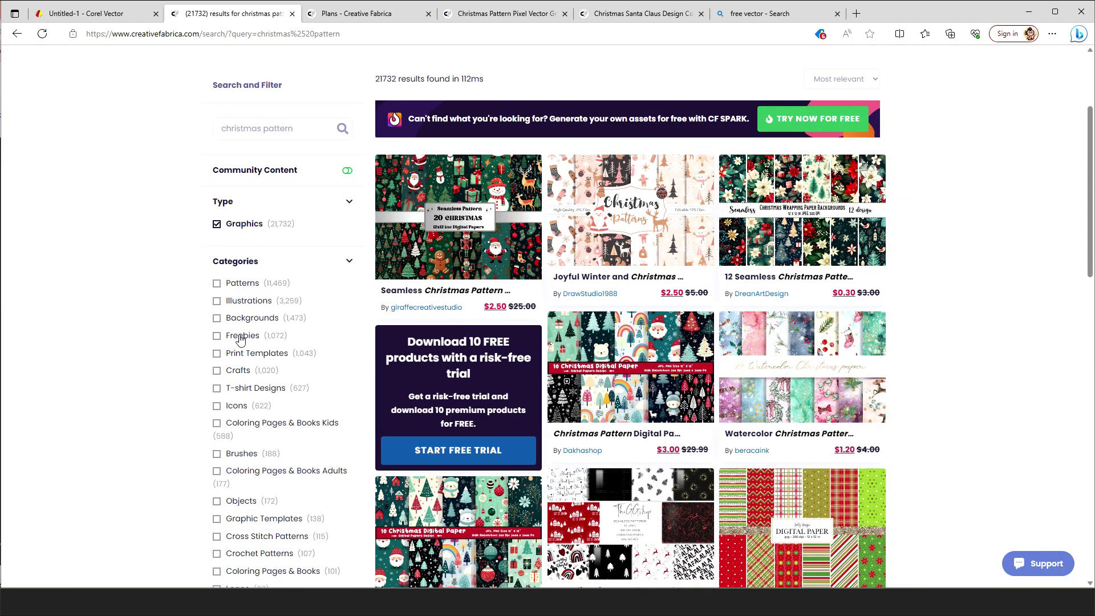
pyautogui.click(249, 341)
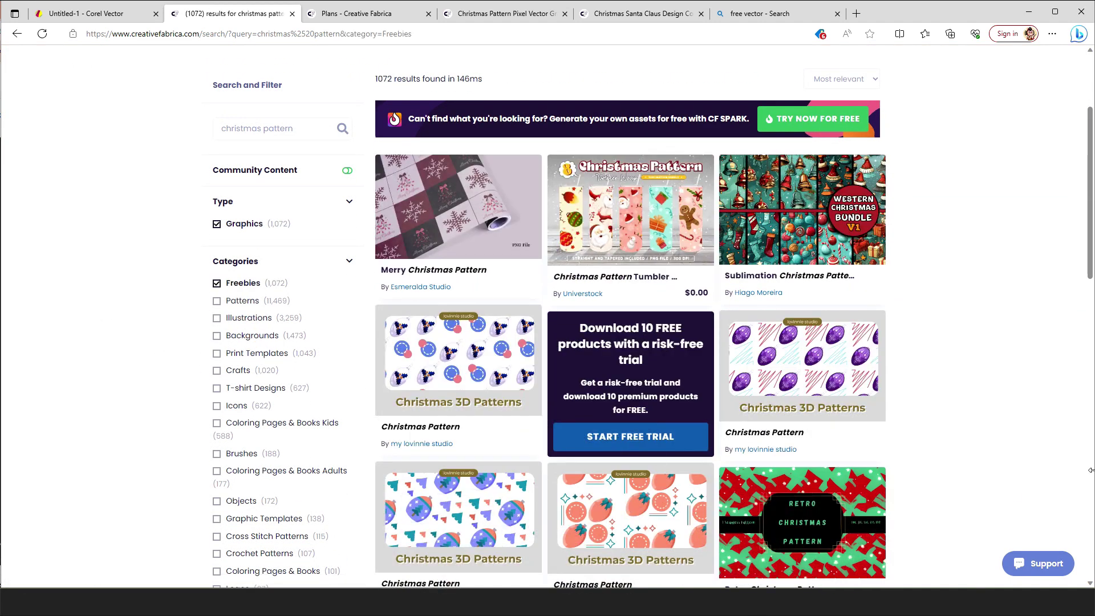
pyautogui.scroll(-2, 1011, 401)
pyautogui.scroll(-5, 1011, 402)
pyautogui.click(502, 13)
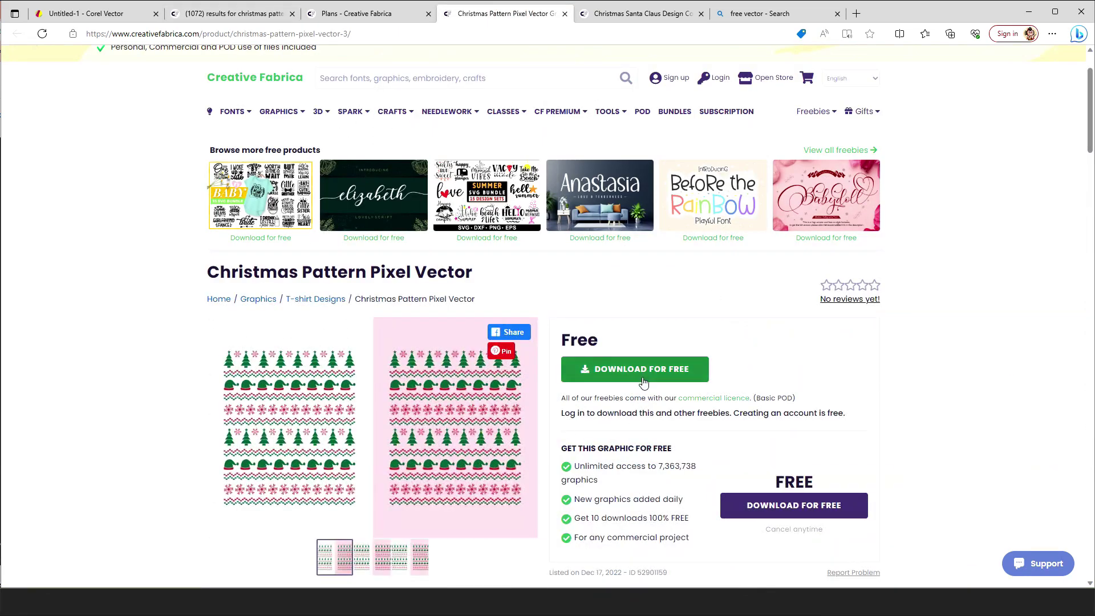
# Switch to Corel Vector and import the Christmas pattern vector into the Untitled-2 document at the page's upper-left corner
pyautogui.click(84, 14)
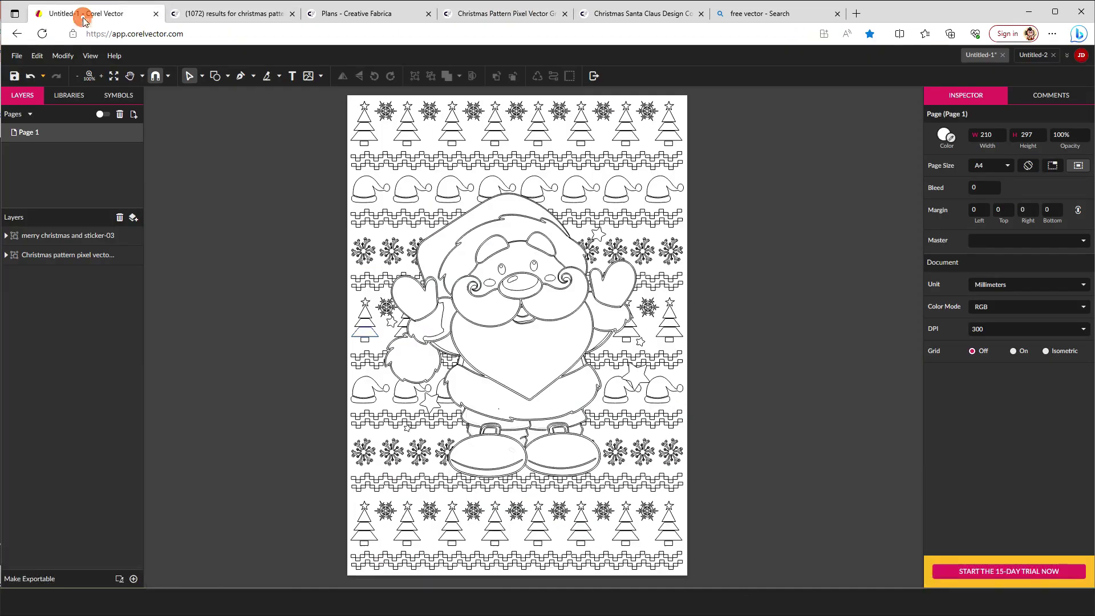
pyautogui.click(1034, 55)
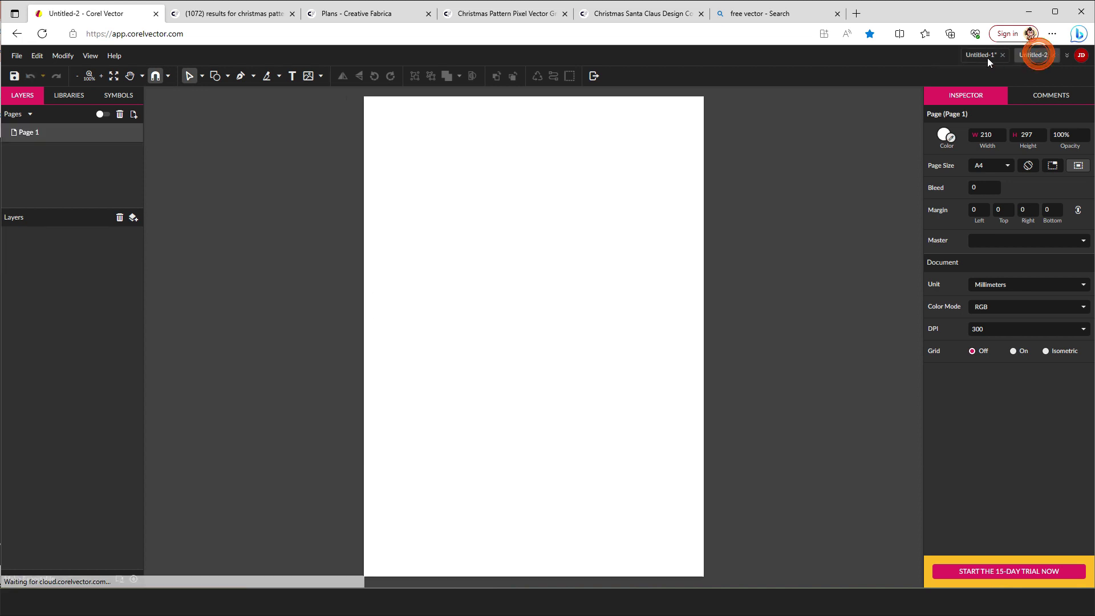
pyautogui.moveTo(147, 311); pyautogui.dragTo(491, 315)
pyautogui.moveTo(484, 436); pyautogui.dragTo(441, 160)
# Enlarge the Christmas pattern group to span the page width and hide it
pyautogui.moveTo(499, 304); pyautogui.dragTo(700, 530)
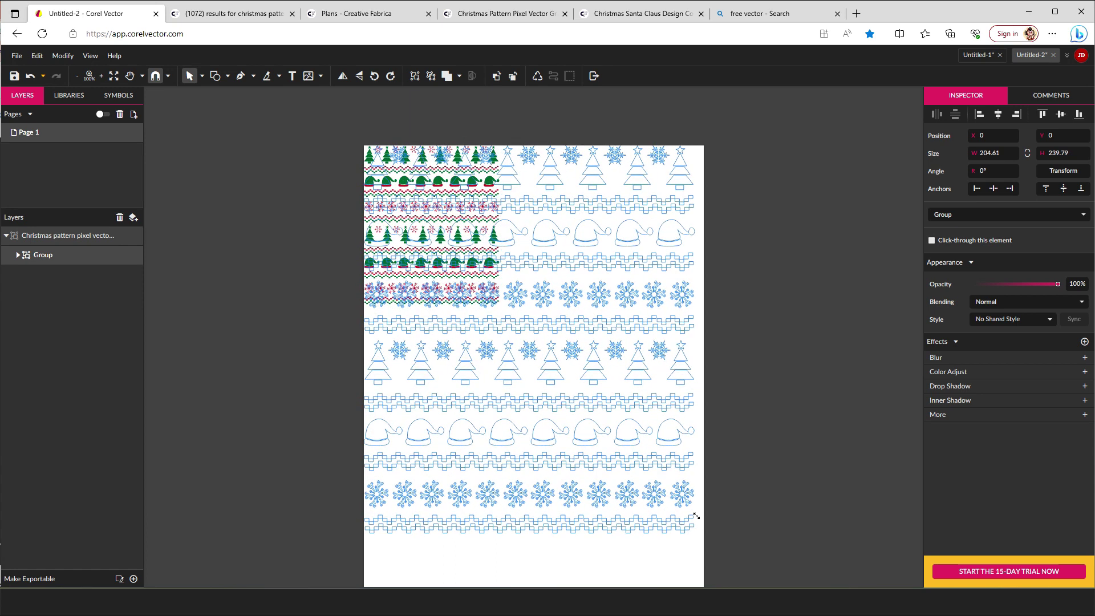
pyautogui.click(804, 459)
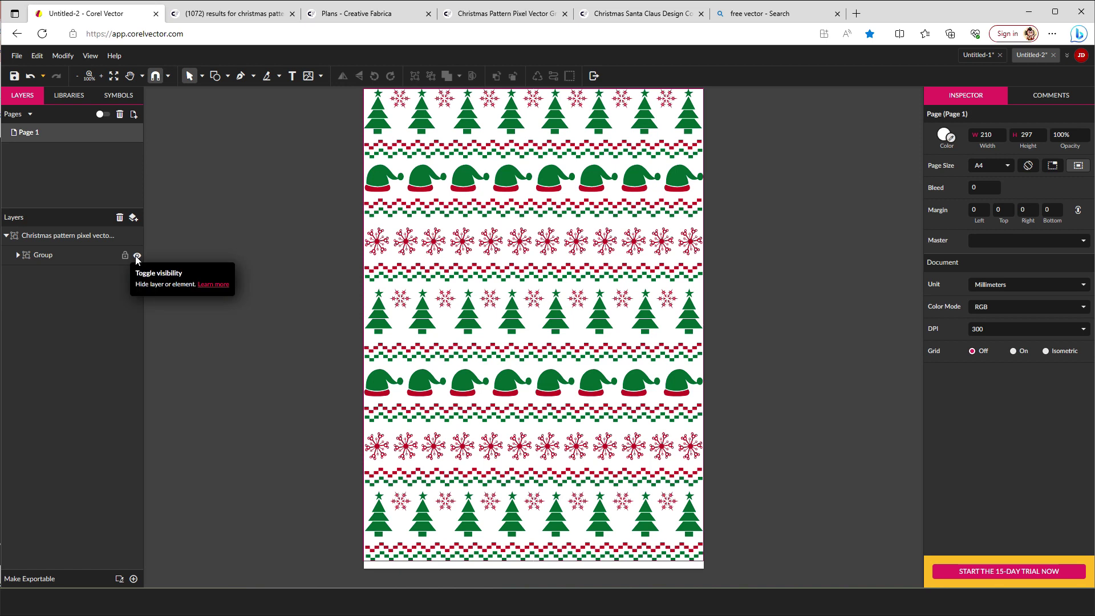
pyautogui.click(137, 256)
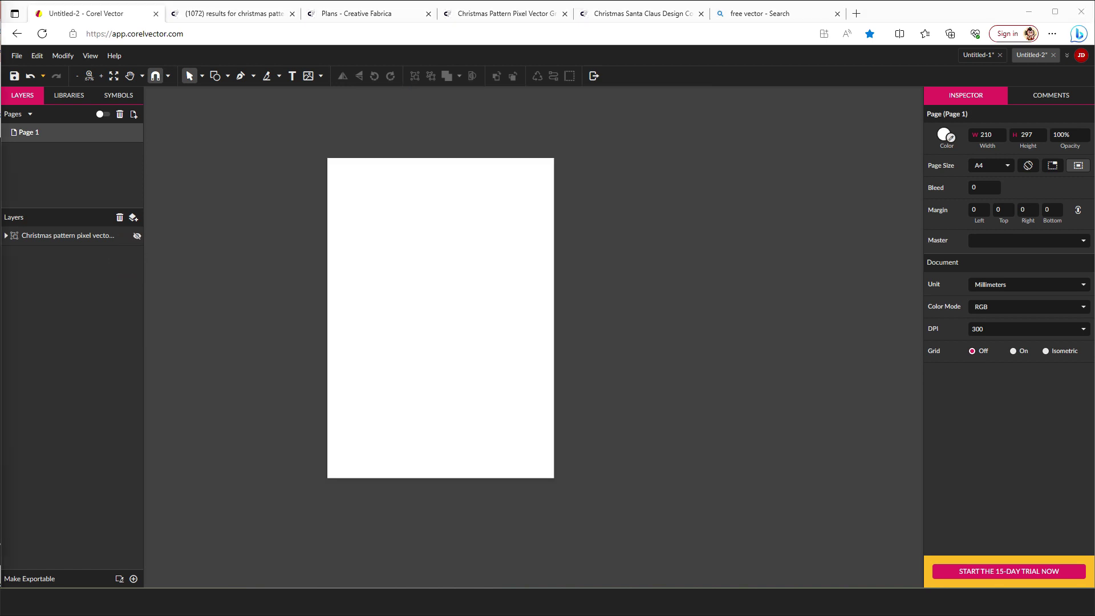
# Switch back to Creative Fabrica, search the free graphics for "SANTA CLAUS" and browse the results
pyautogui.click(237, 16)
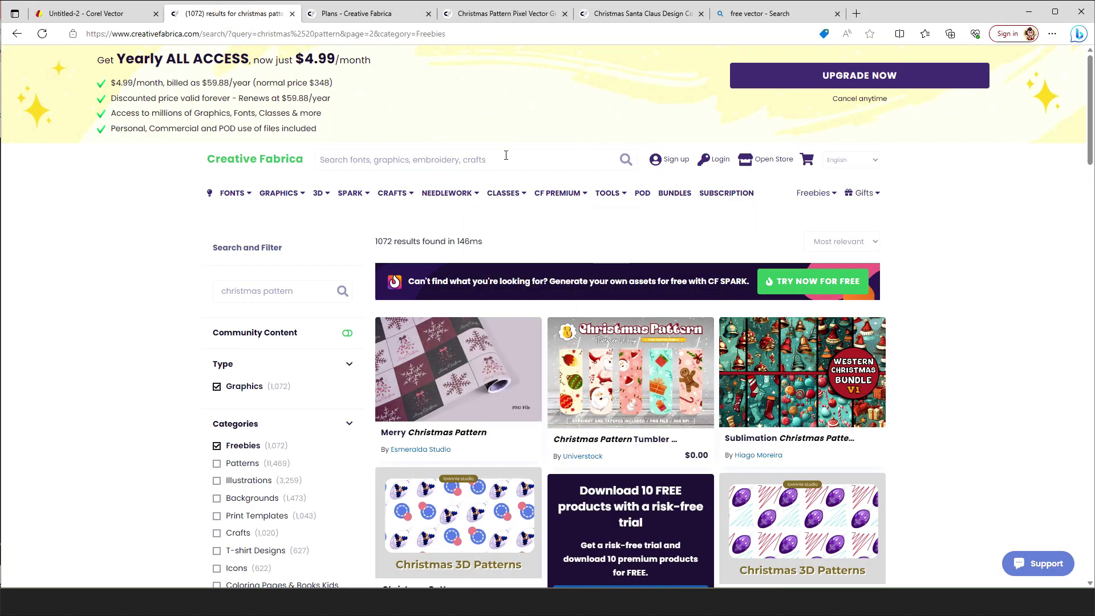
pyautogui.tripleClick(310, 295)
pyautogui.write('SANTA CLAUS')
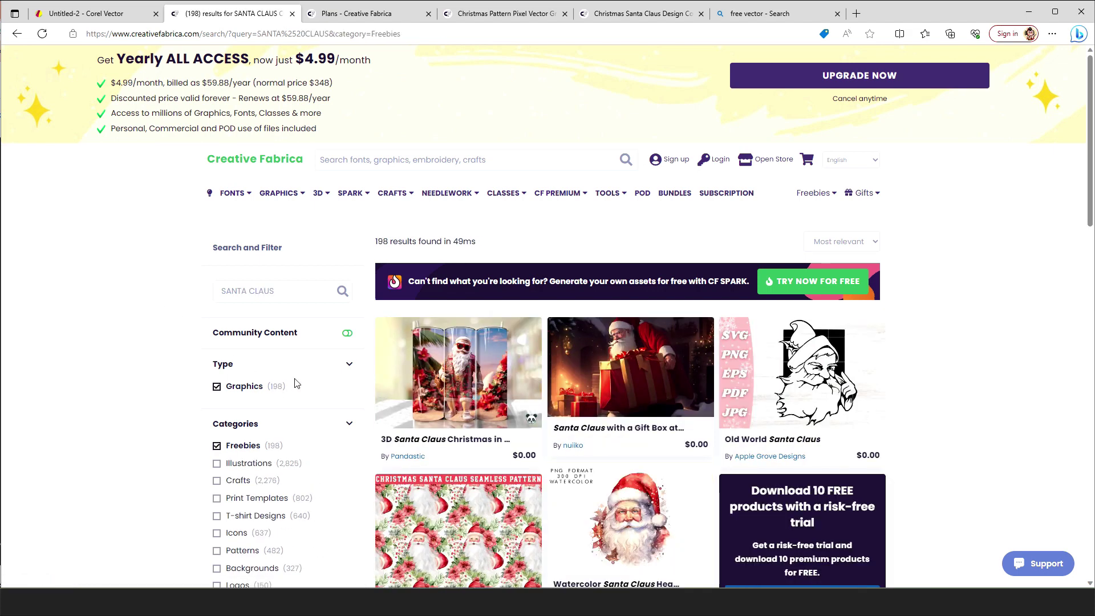
pyautogui.scroll(-20, 580, 389)
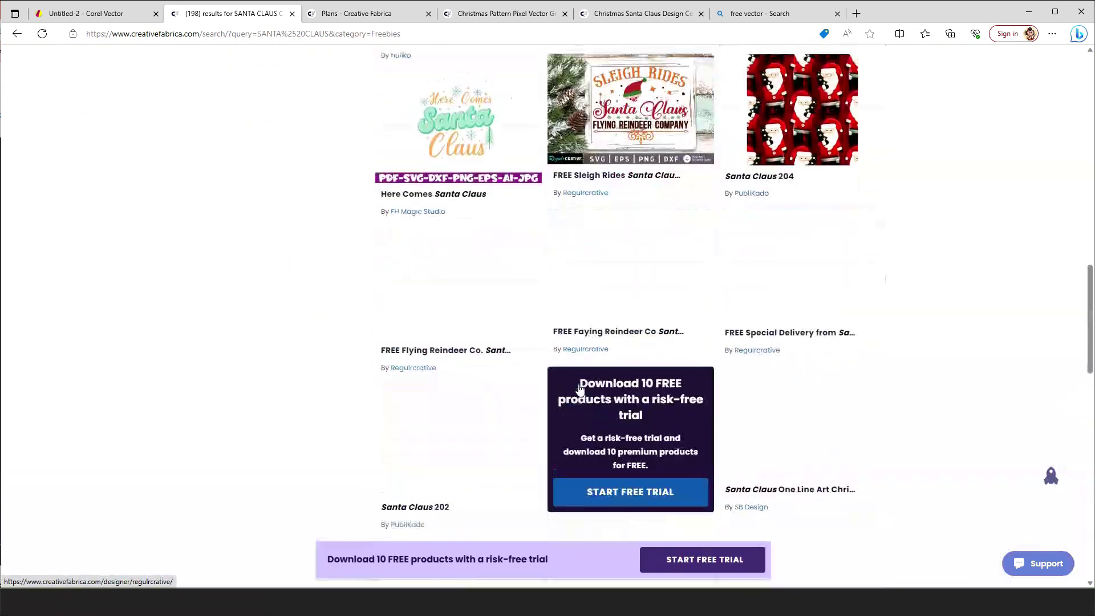
pyautogui.scroll(-6, 580, 390)
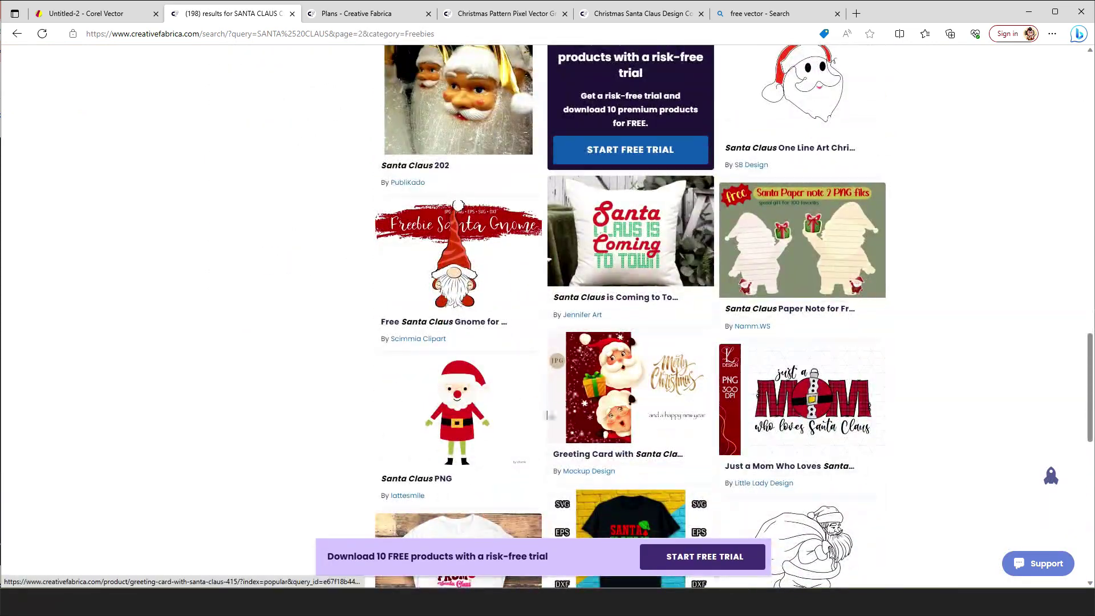
pyautogui.scroll(-7, 421, 417)
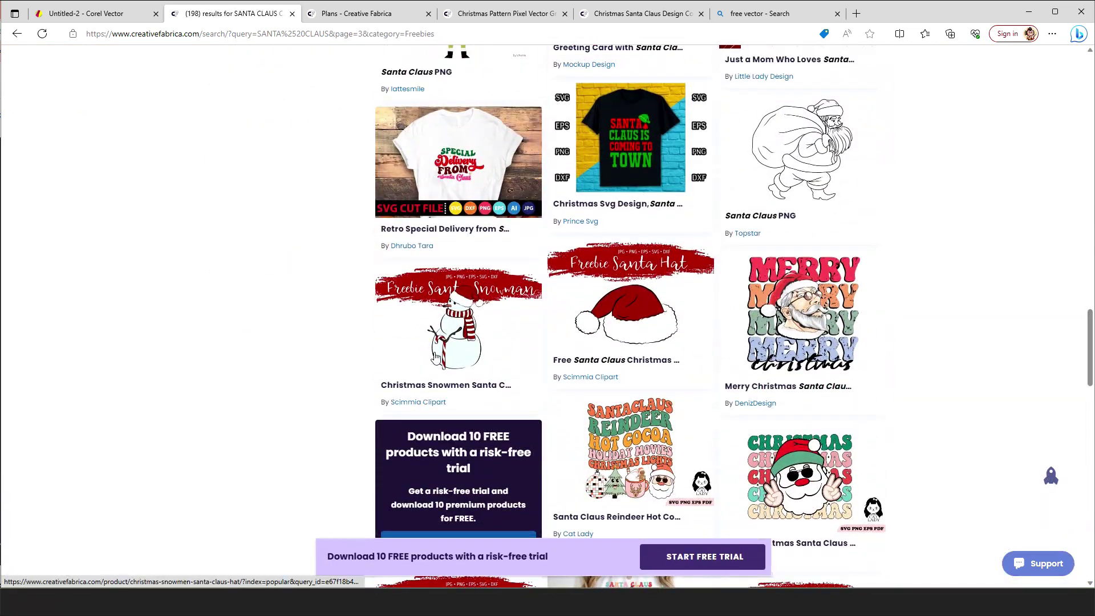
# Examine the file formats of the Christmas Santa Claus Design Collection and highlight the SVG file entry
pyautogui.click(621, 15)
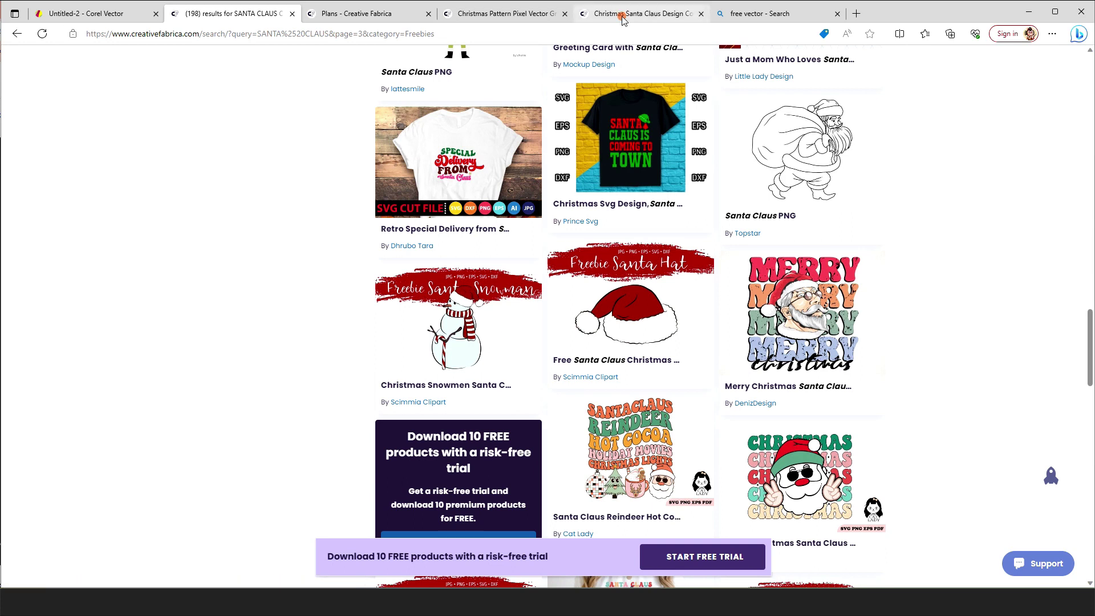
pyautogui.scroll(-7, 459, 374)
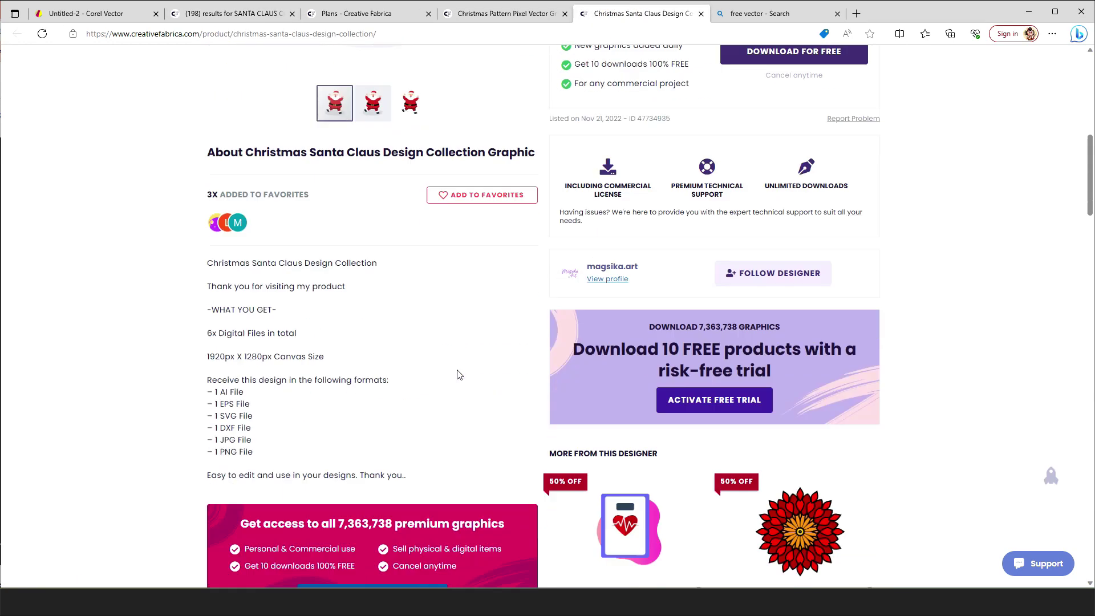
pyautogui.tripleClick(247, 382)
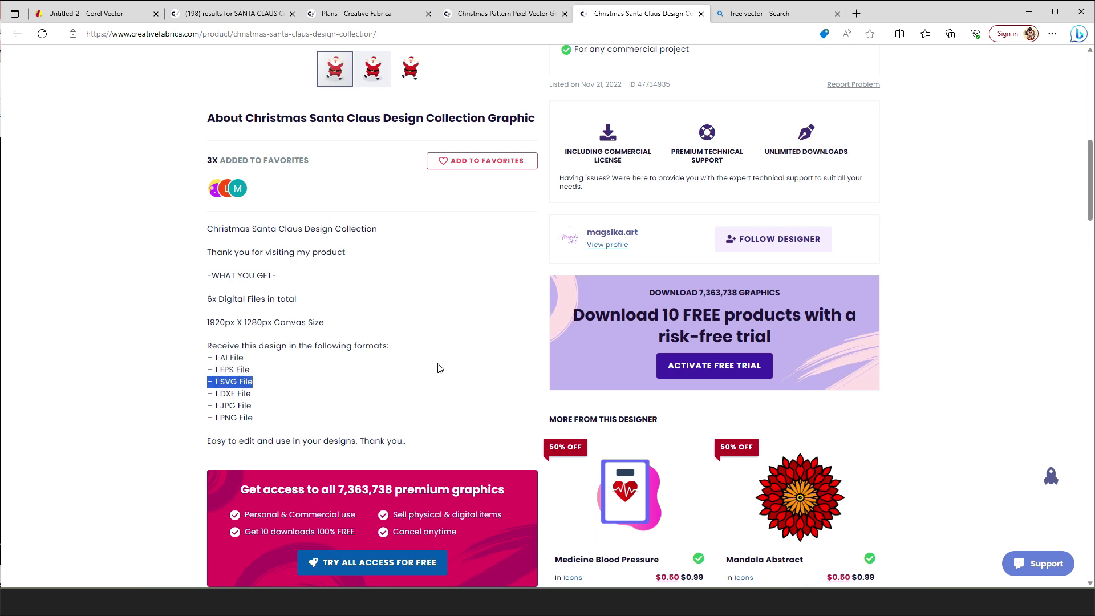
pyautogui.scroll(4, 440, 368)
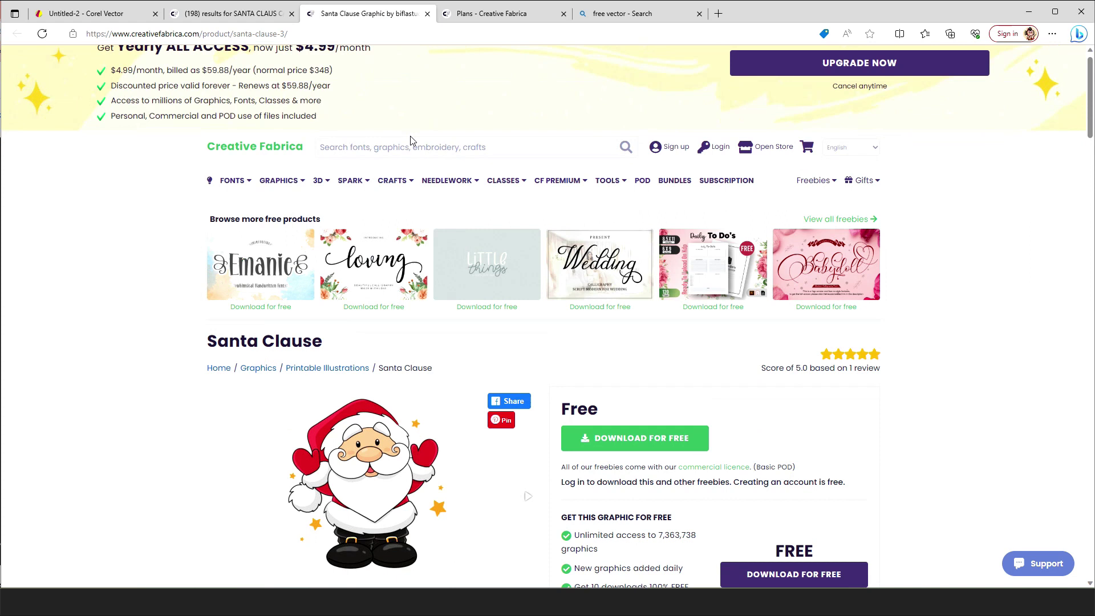
# Switch to Corel Vector, bring in the Santa Claus vector and place it on the page
pyautogui.scroll(-3, 412, 146)
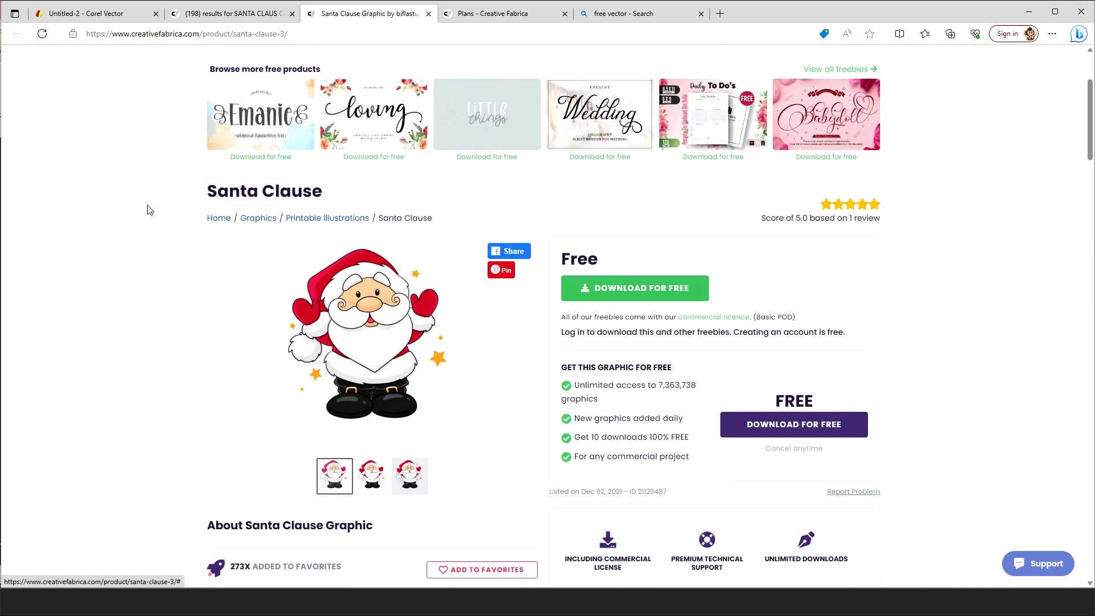
pyautogui.moveTo(368, 331); pyautogui.dragTo(416, 268)
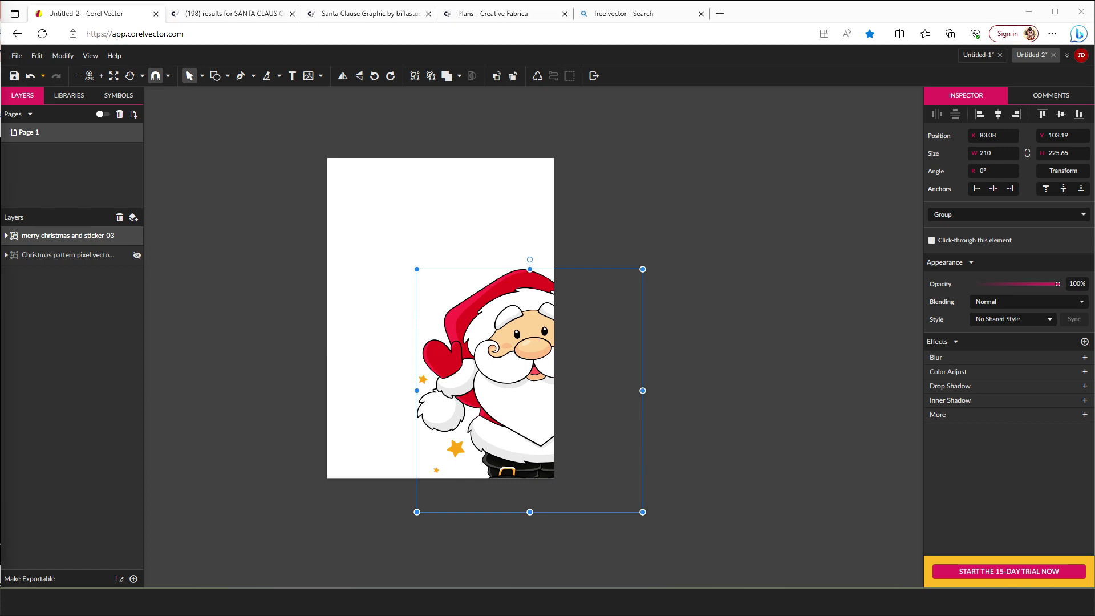
pyautogui.moveTo(527, 382); pyautogui.dragTo(442, 323)
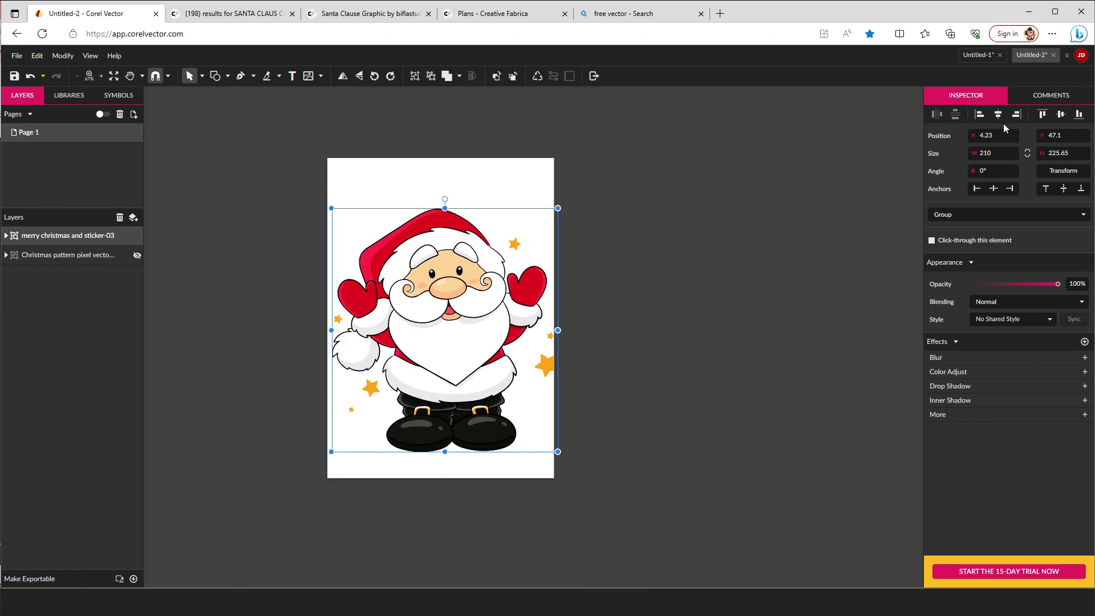
# Center the Santa group horizontally and vertically on the page and scale it proportionally to about 167 × 179 mm
pyautogui.click(998, 114)
pyautogui.click(1059, 115)
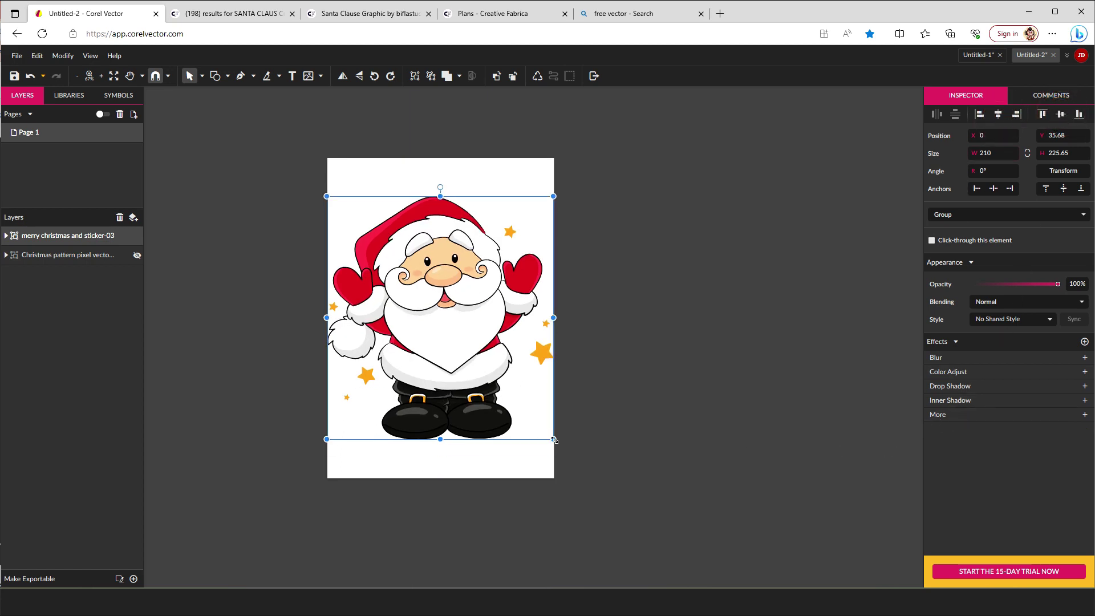
pyautogui.moveTo(554, 440); pyautogui.dragTo(530, 406)
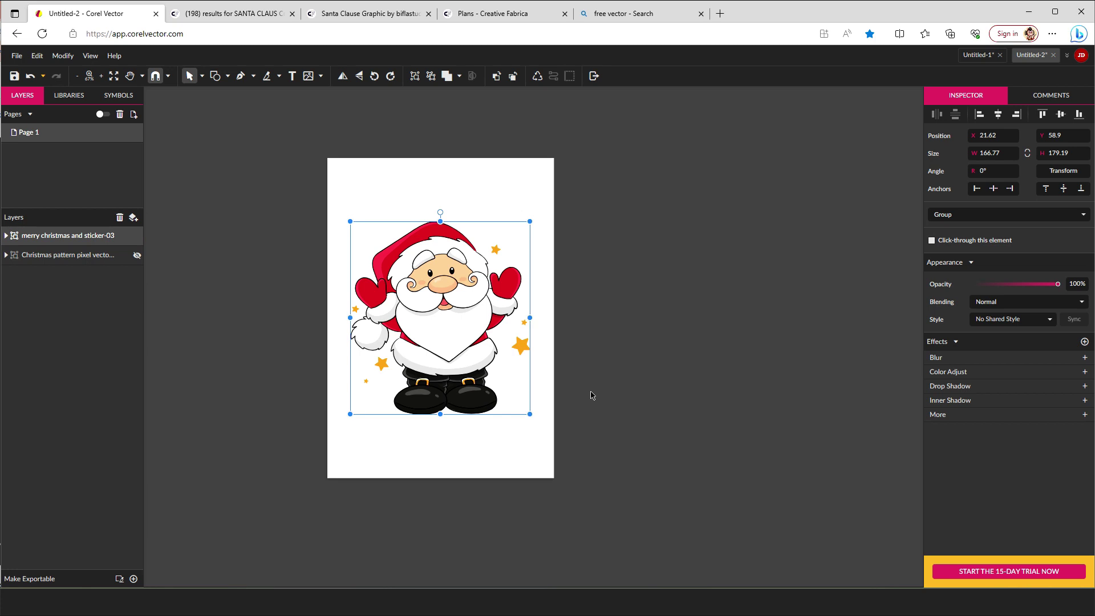
pyautogui.click(608, 395)
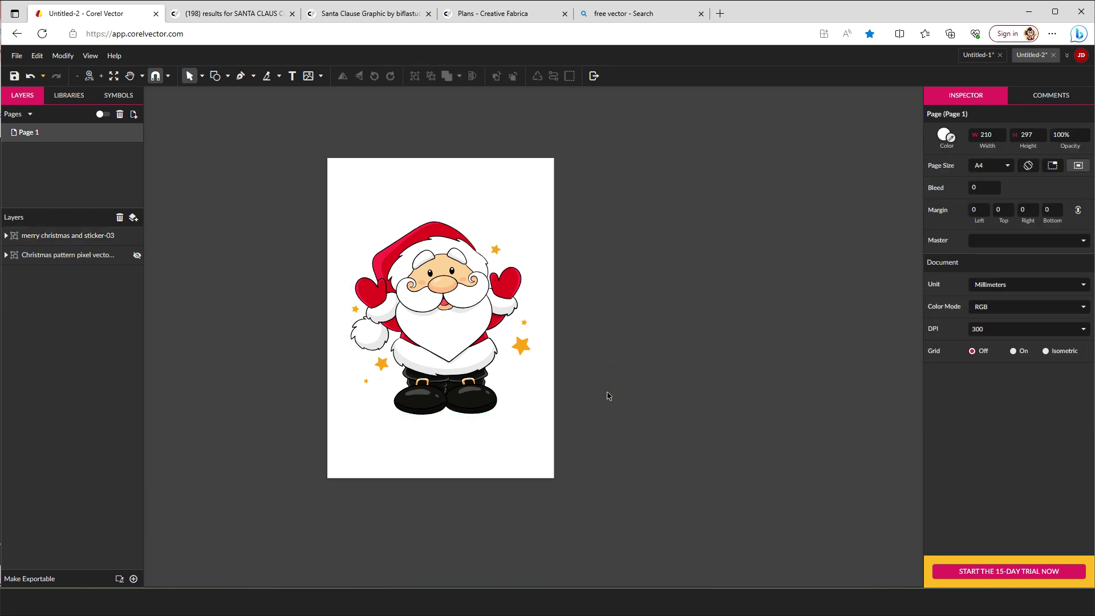
# Regroup the Santa artwork and ungroup it into its individual paths
pyautogui.moveTo(289, 186); pyautogui.dragTo(600, 445)
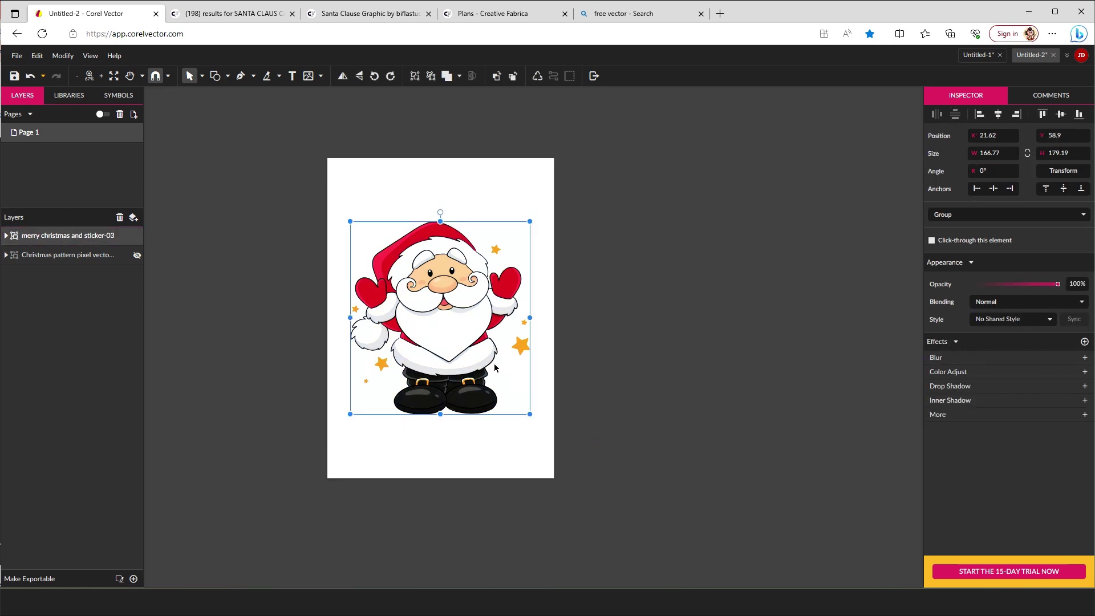
pyautogui.hotkey('ctrl', 'g')
pyautogui.rightClick(93, 240)
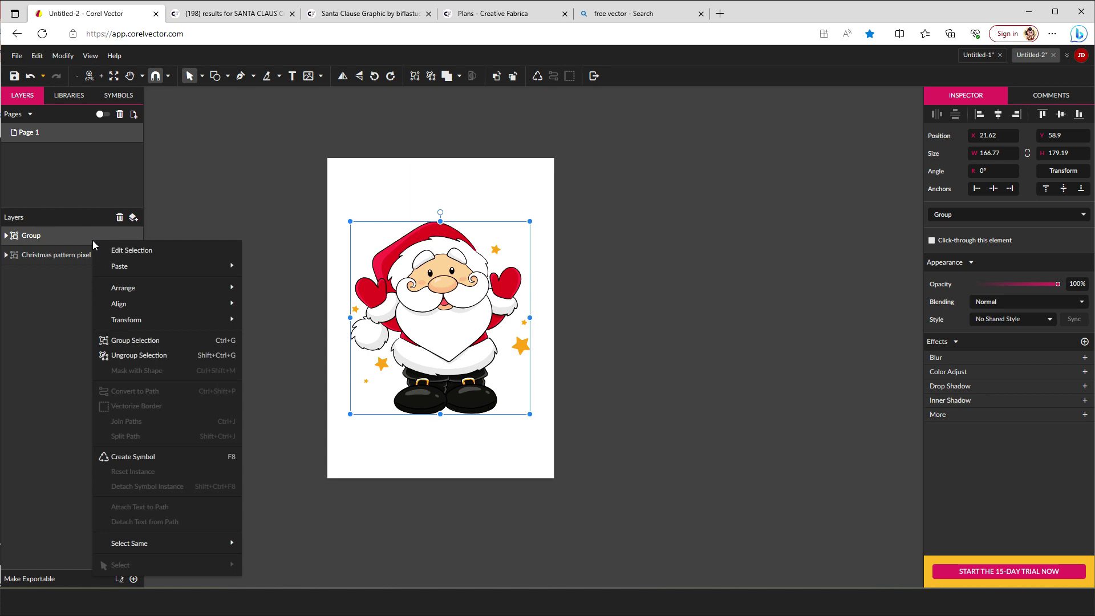
pyautogui.click(154, 358)
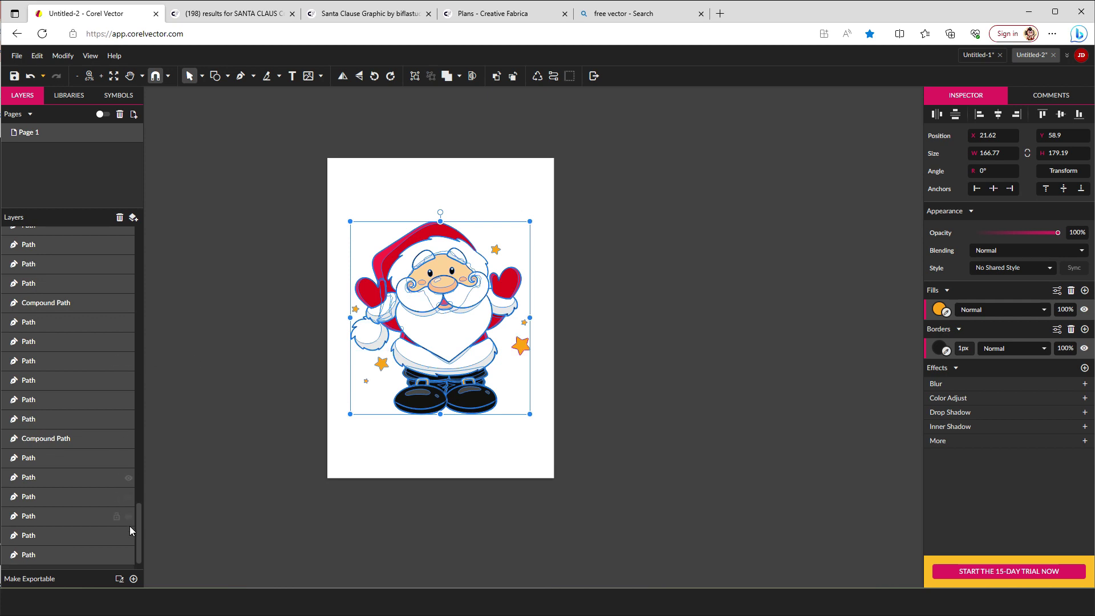
pyautogui.moveTo(138, 525); pyautogui.dragTo(125, 231)
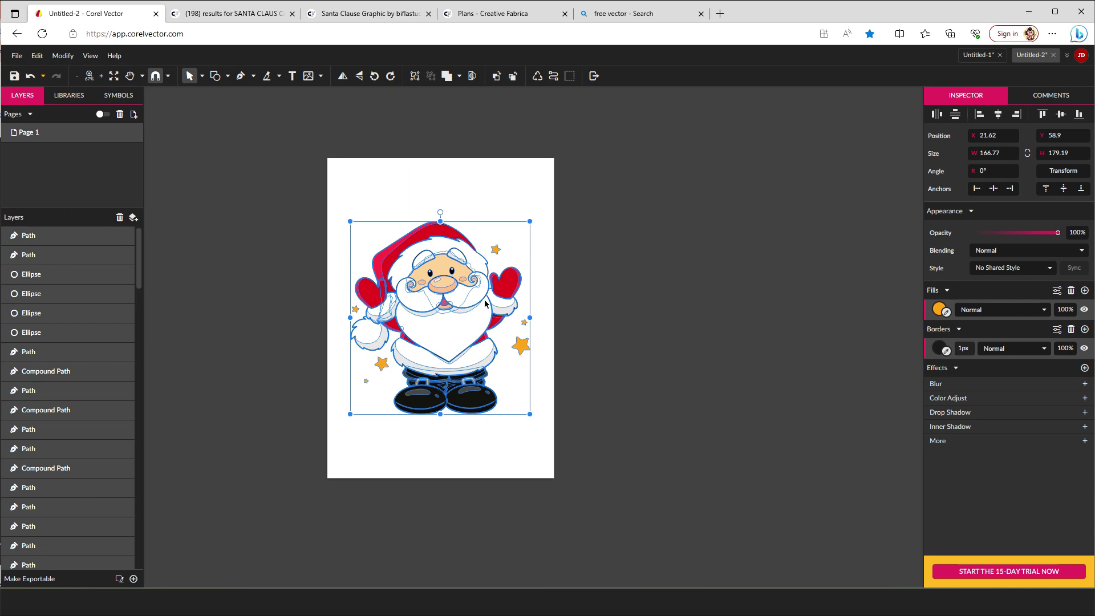
# Give all the Santa paths a white #FFFFFF fill and black #000000 borders at 100% opacity
pyautogui.moveTo(278, 140); pyautogui.dragTo(628, 505)
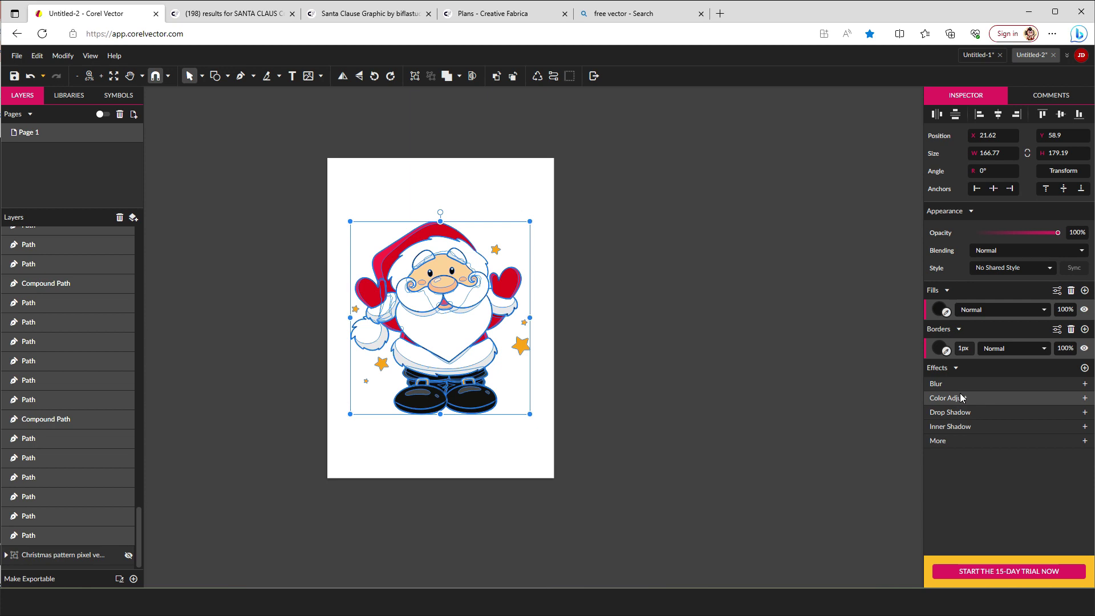
pyautogui.click(937, 309)
pyautogui.click(1062, 492)
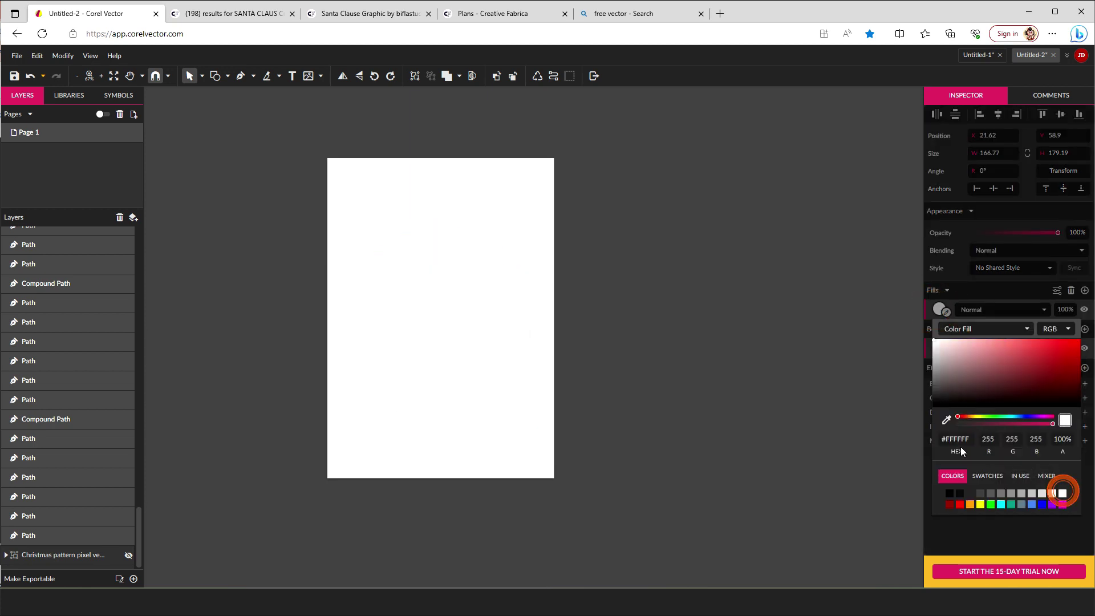
pyautogui.click(939, 346)
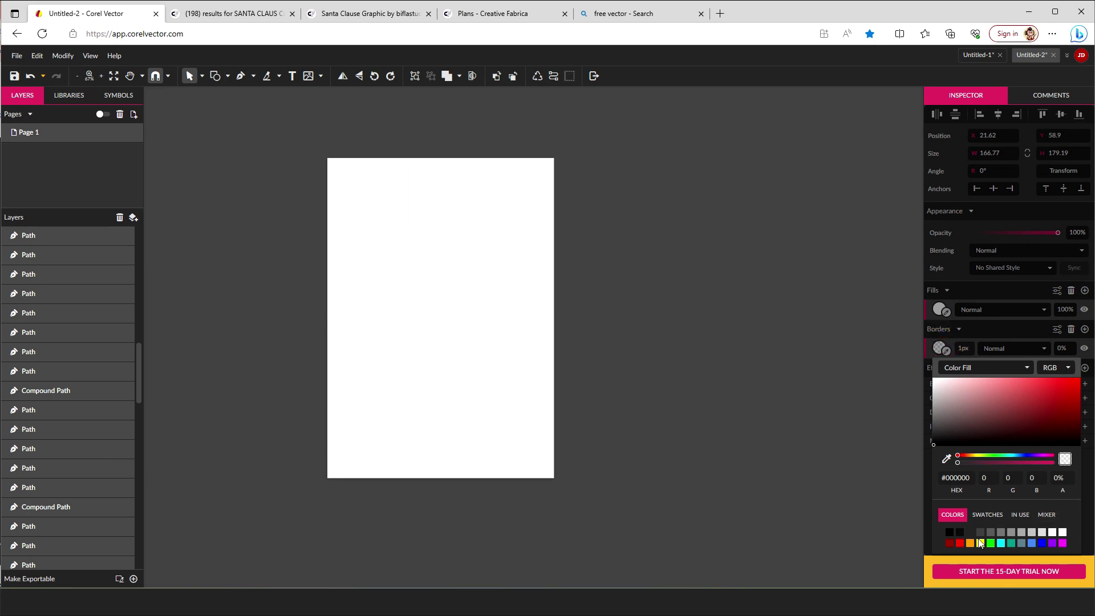
pyautogui.click(946, 532)
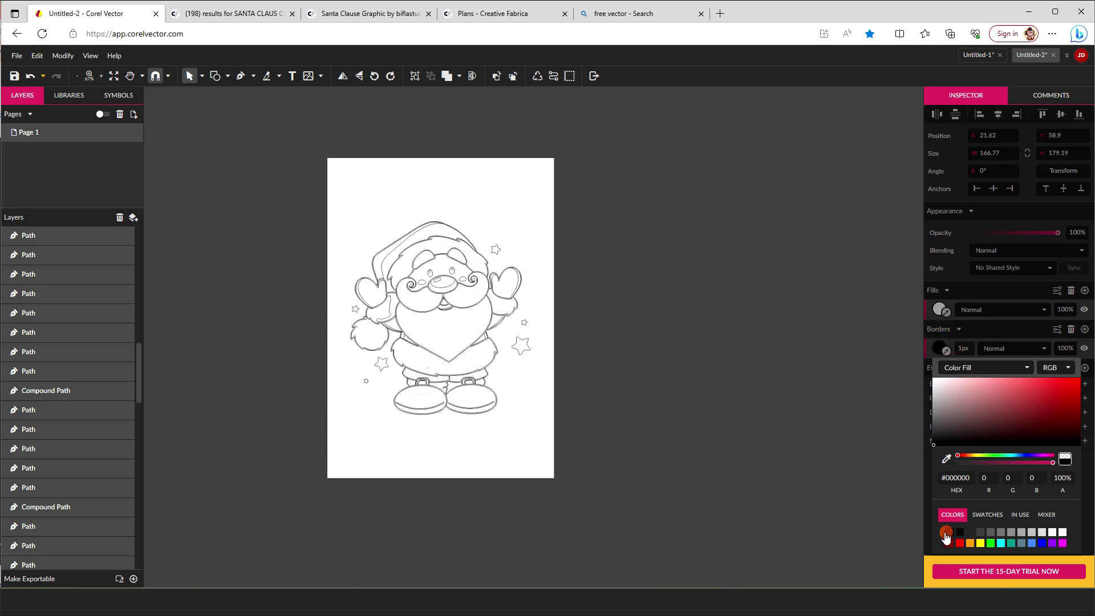
pyautogui.click(648, 385)
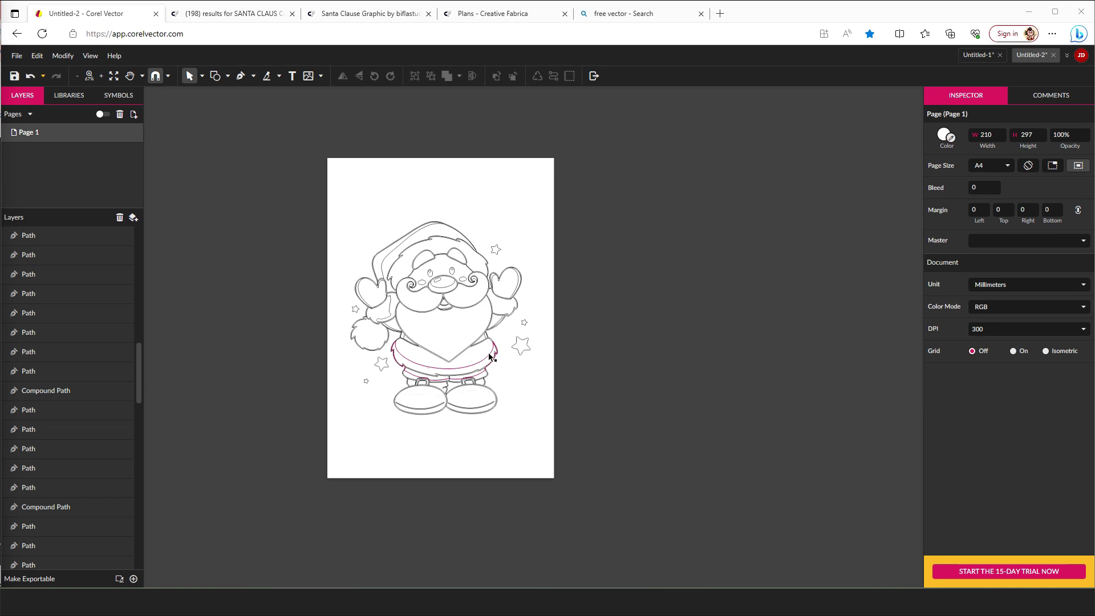
# Examine the Santa line art close up, checking the outlines of the hat, mittens, face, beard and boots
pyautogui.scroll(1, 490, 356)
pyautogui.scroll(1, 402, 328)
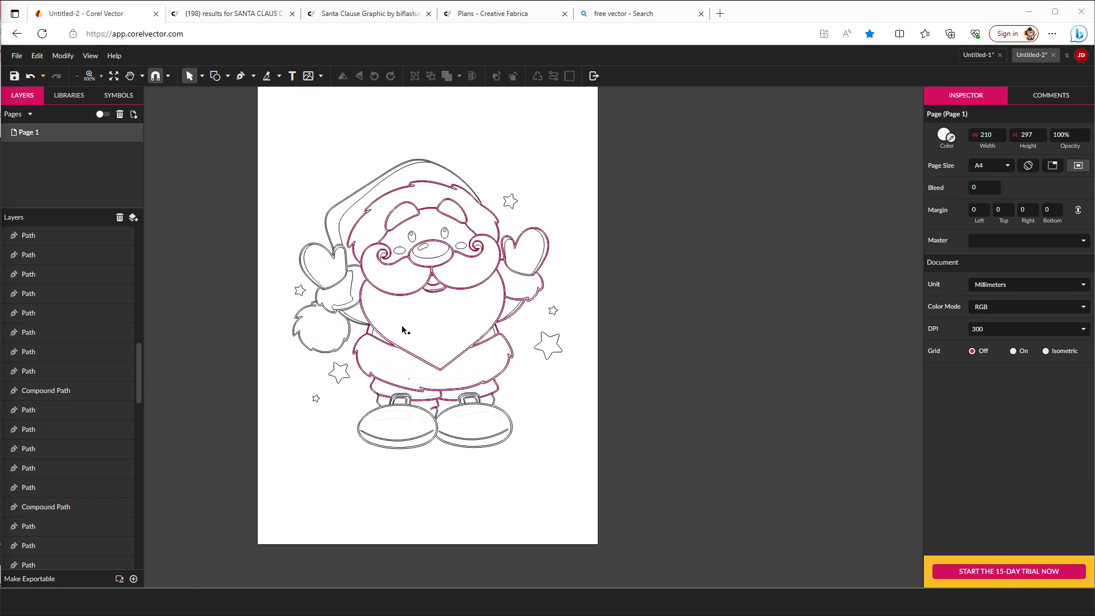
pyautogui.scroll(1, 402, 328)
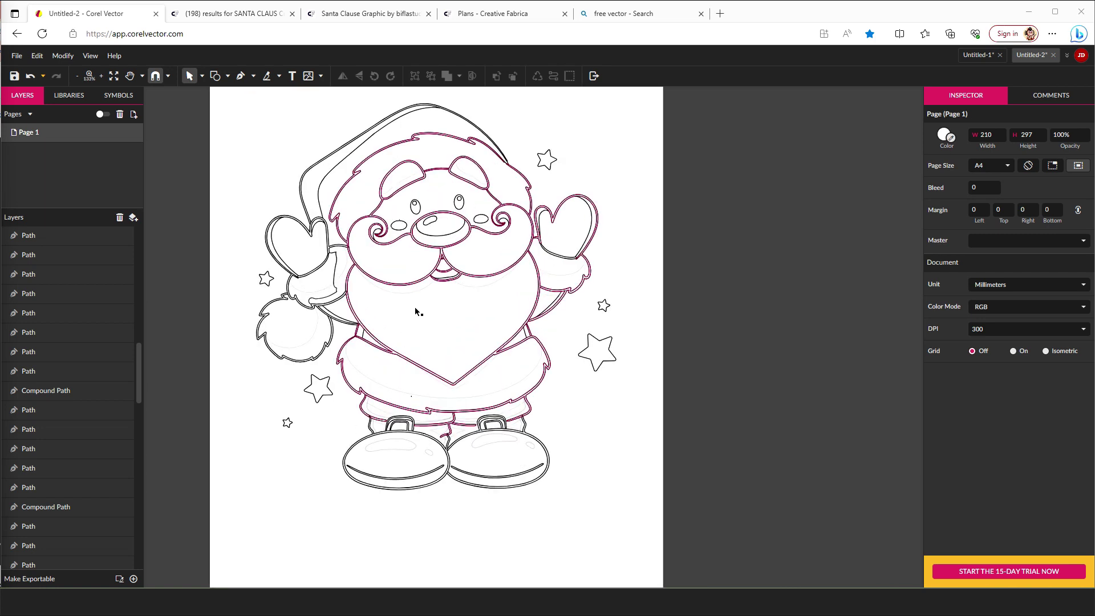
pyautogui.scroll(1, 415, 308)
pyautogui.scroll(1, 416, 308)
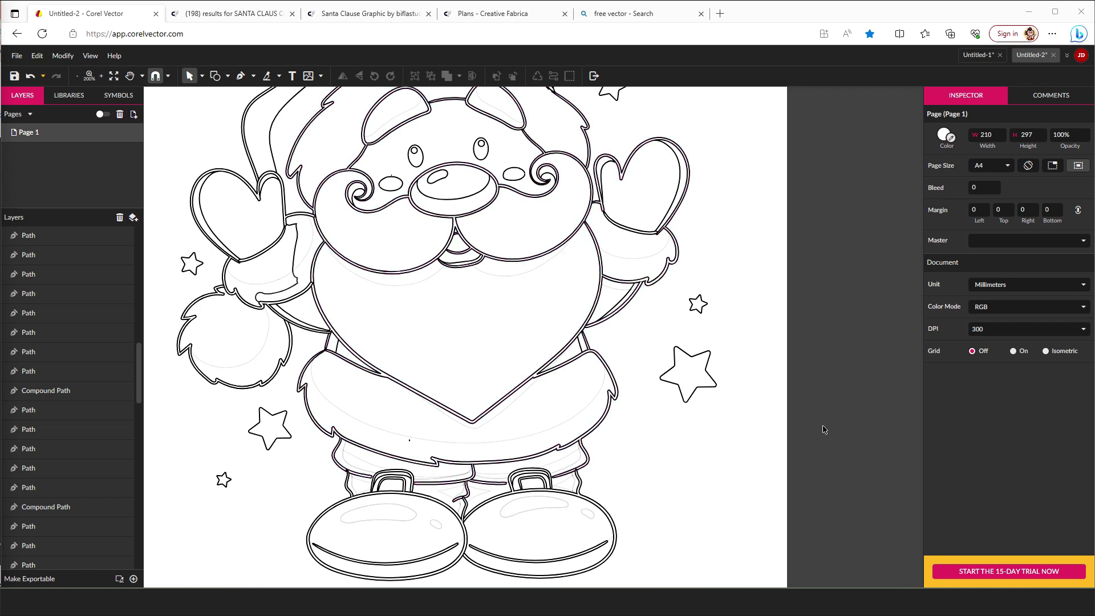
pyautogui.scroll(1, 824, 429)
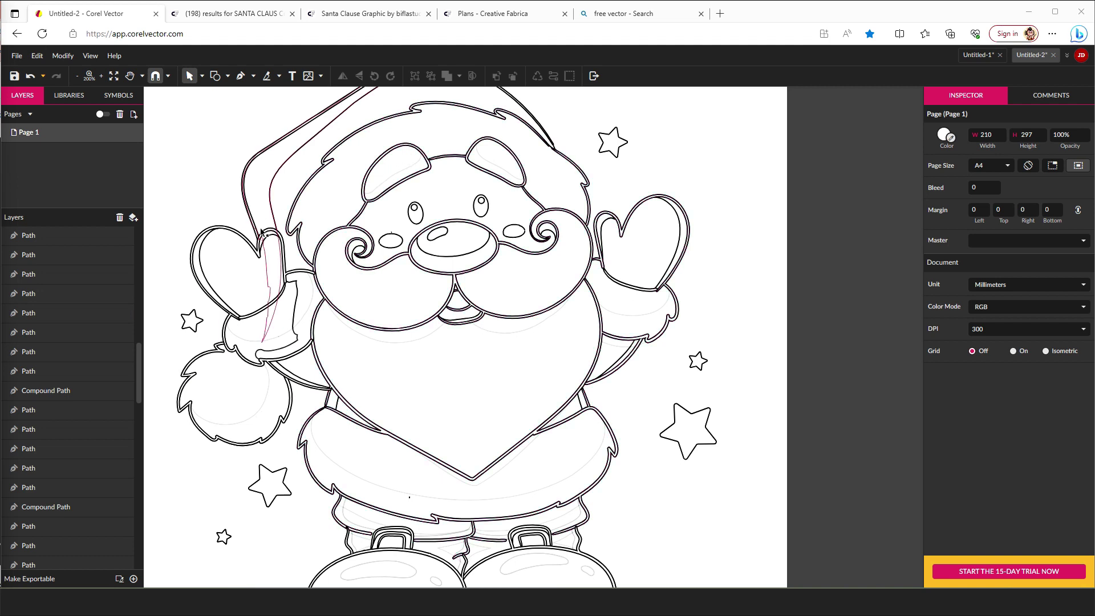
pyautogui.scroll(-1, 551, 412)
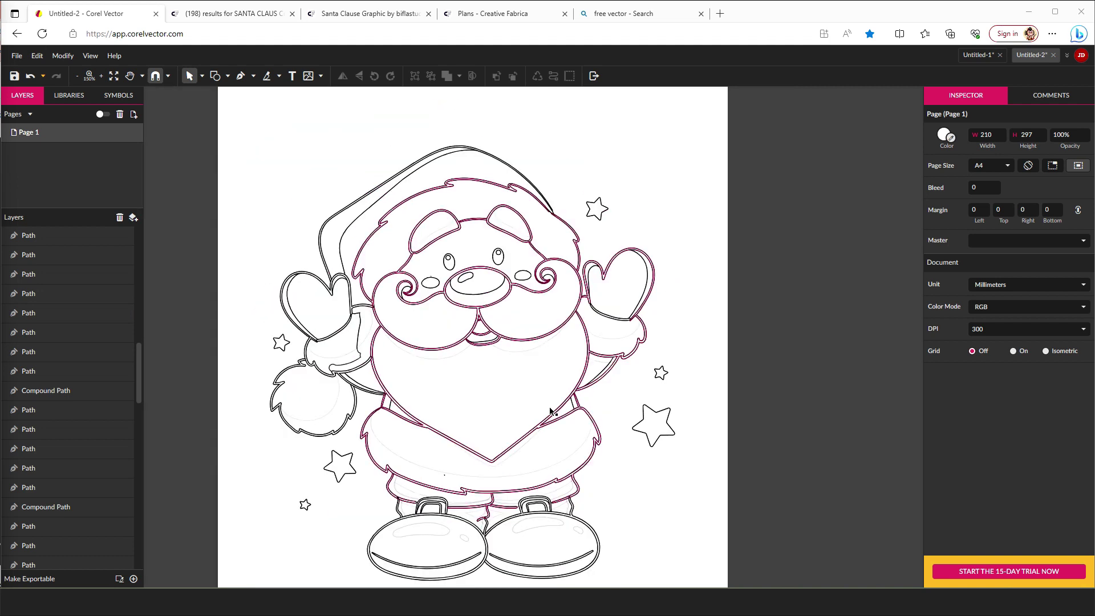
pyautogui.click(550, 411)
pyautogui.scroll(-1, 551, 412)
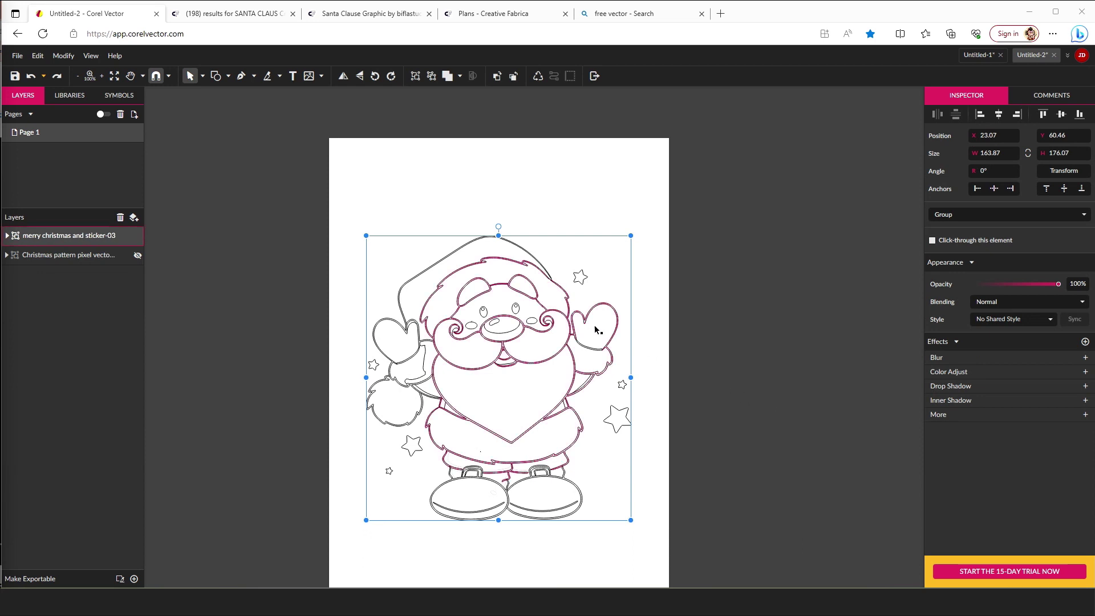
pyautogui.scroll(2, 585, 322)
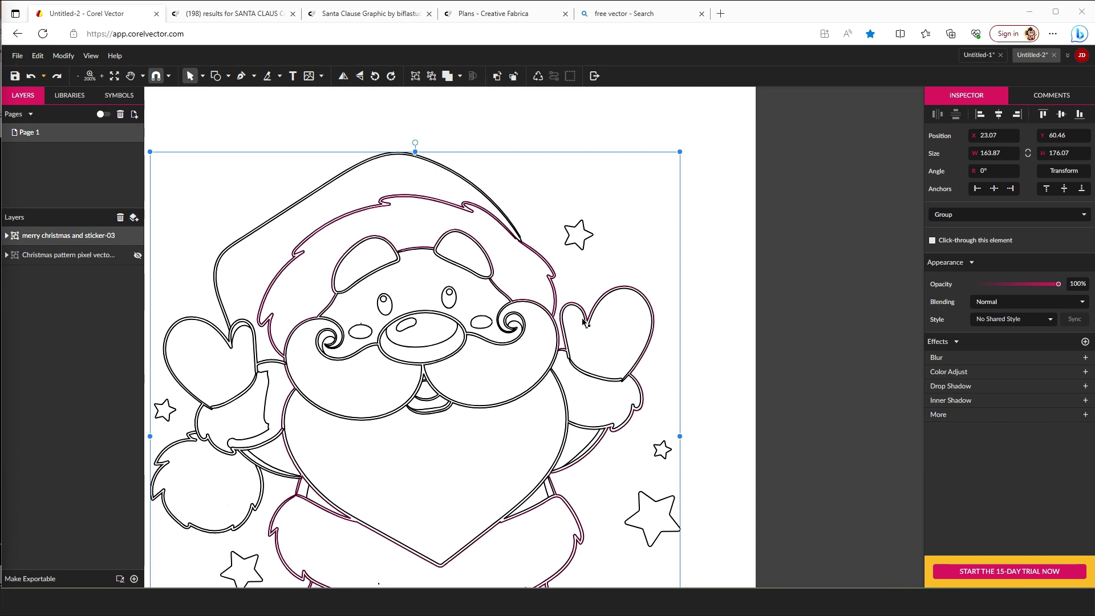
pyautogui.scroll(-4, 585, 322)
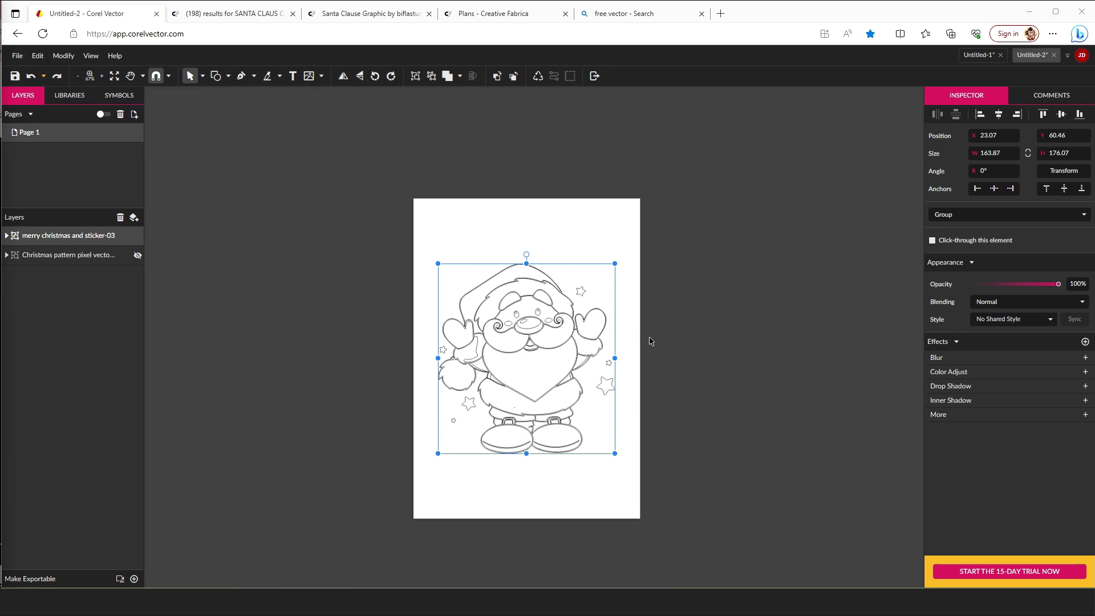
pyautogui.click(309, 397)
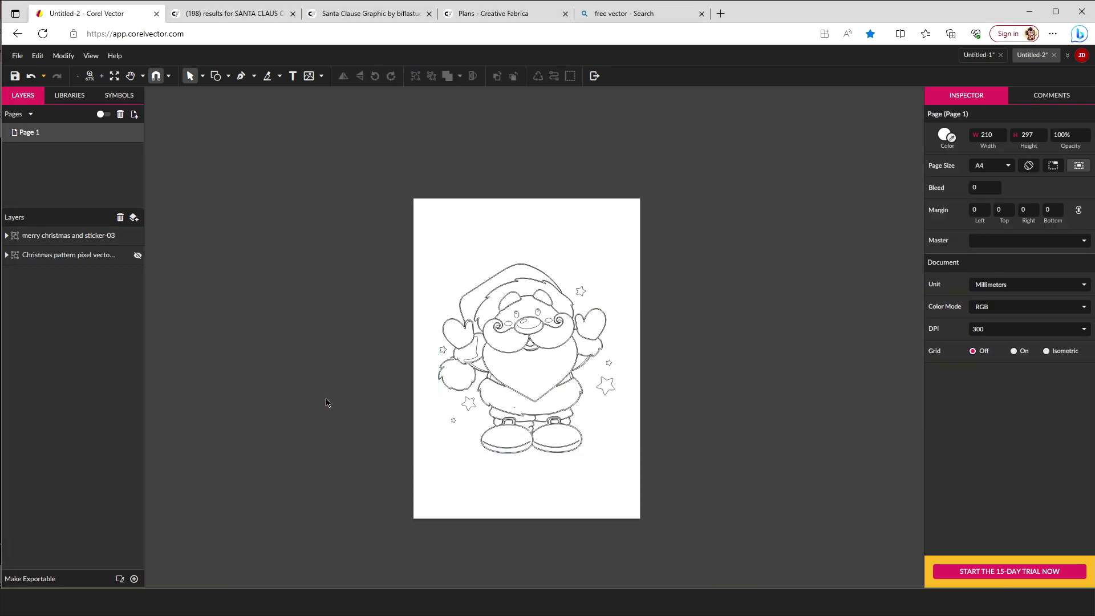
# Center the Santa group horizontally and vertically on the page and unhide the Christmas pattern behind it
pyautogui.moveTo(380, 230); pyautogui.dragTo(691, 457)
pyautogui.click(999, 114)
pyautogui.click(1061, 114)
pyautogui.click(775, 233)
pyautogui.click(137, 256)
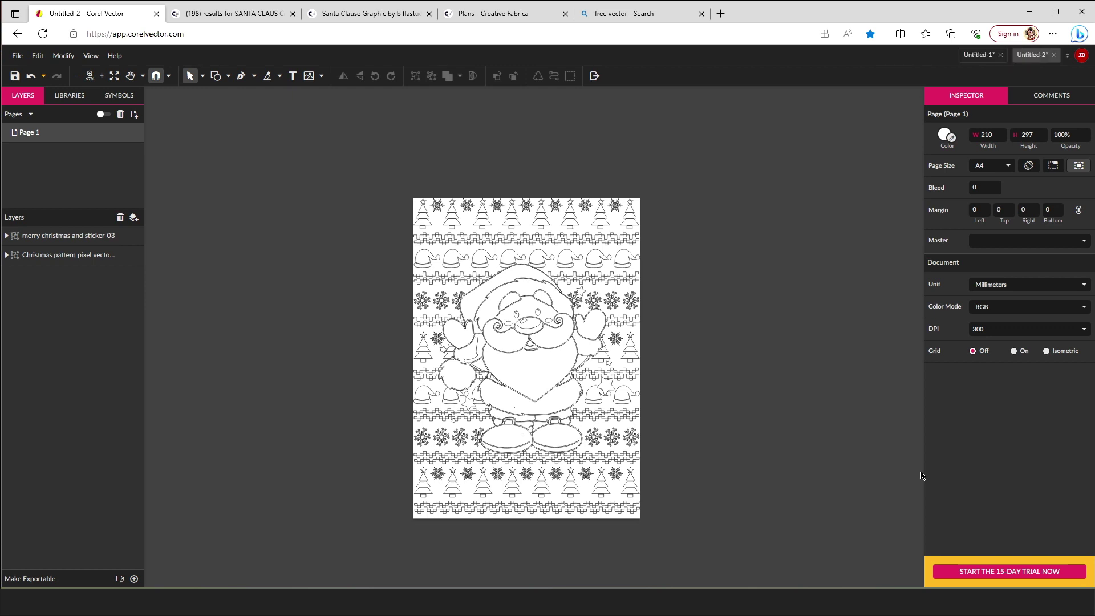
# Check the finished coloring page in the print preview, cancel printing, and view the PDF export resolution options
pyautogui.hotkey('ctrl', 'p')
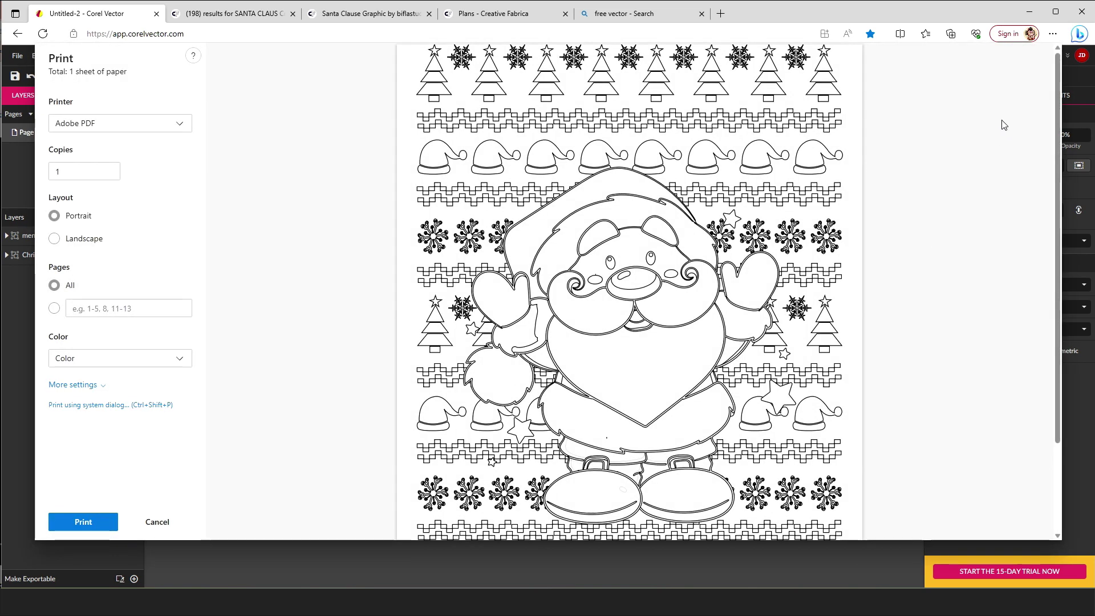
pyautogui.press('Escape')
pyautogui.click(22, 58)
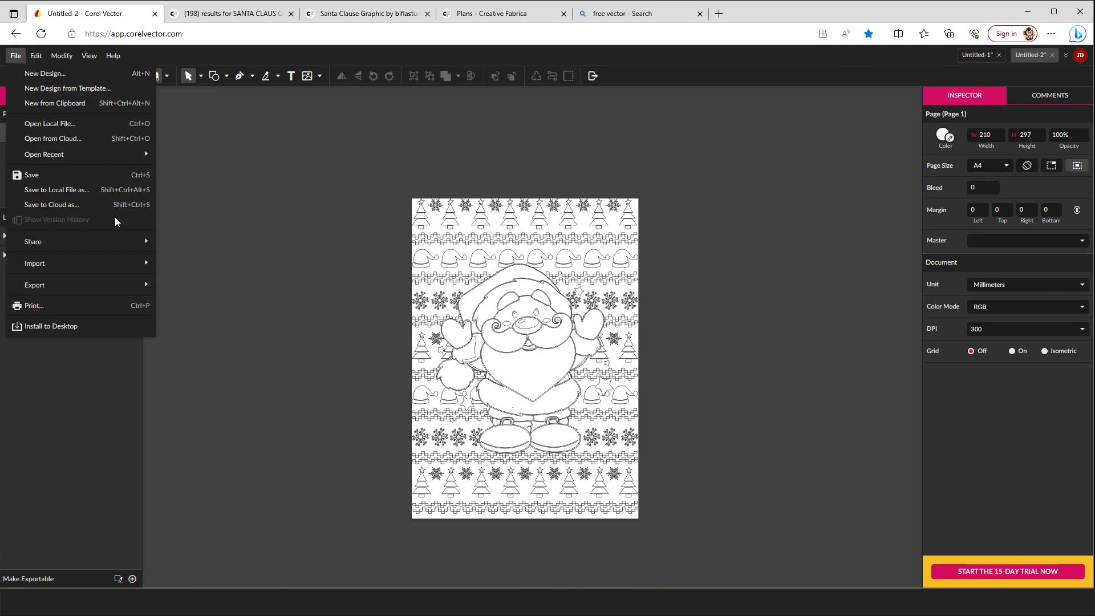
pyautogui.moveTo(136, 288)
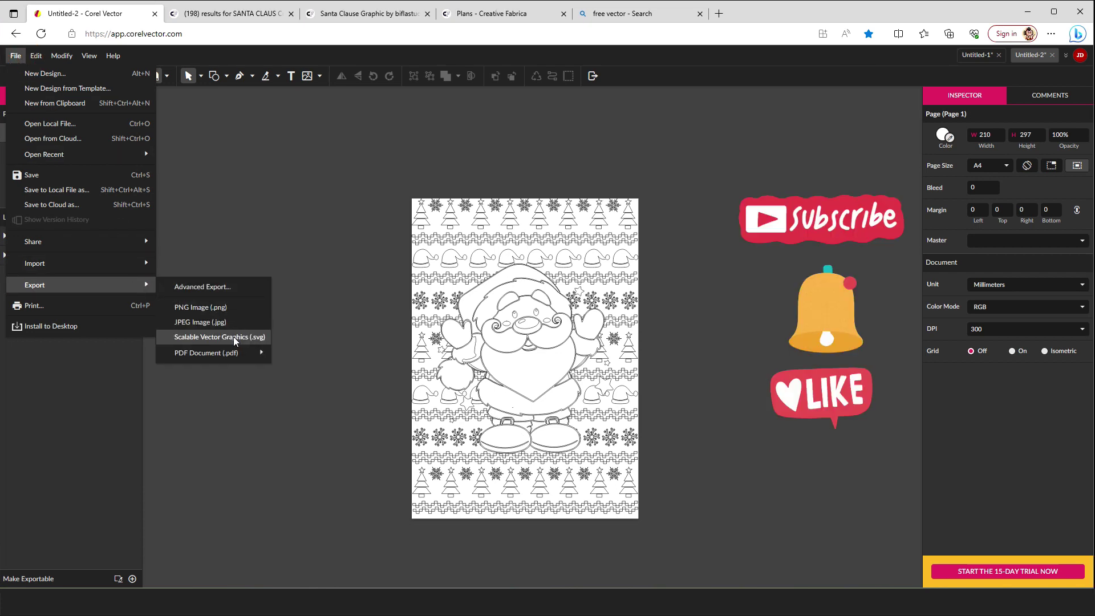
pyautogui.moveTo(228, 354)
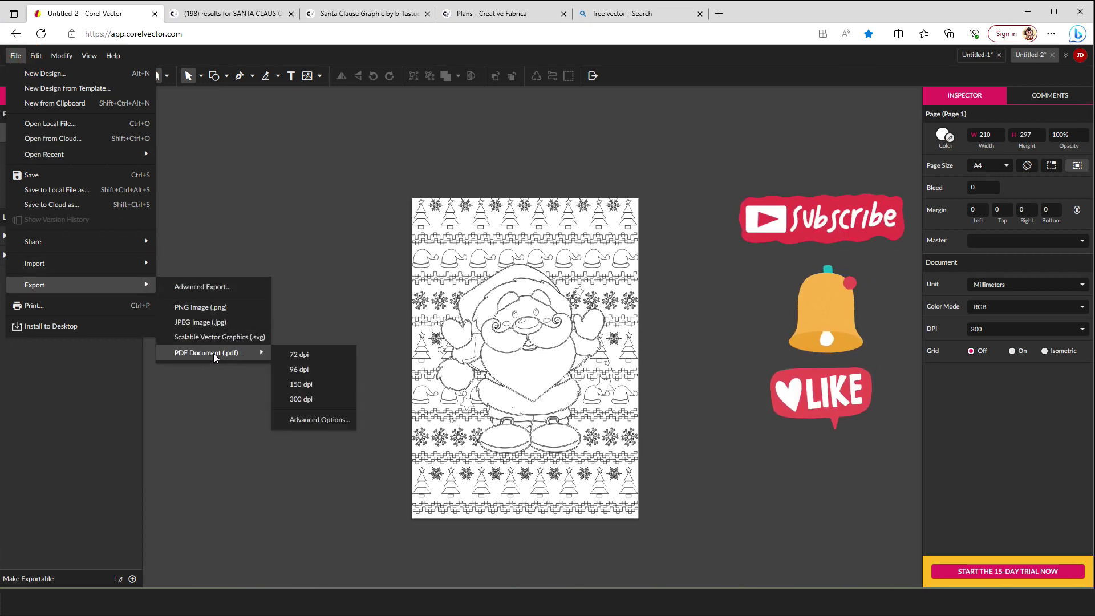